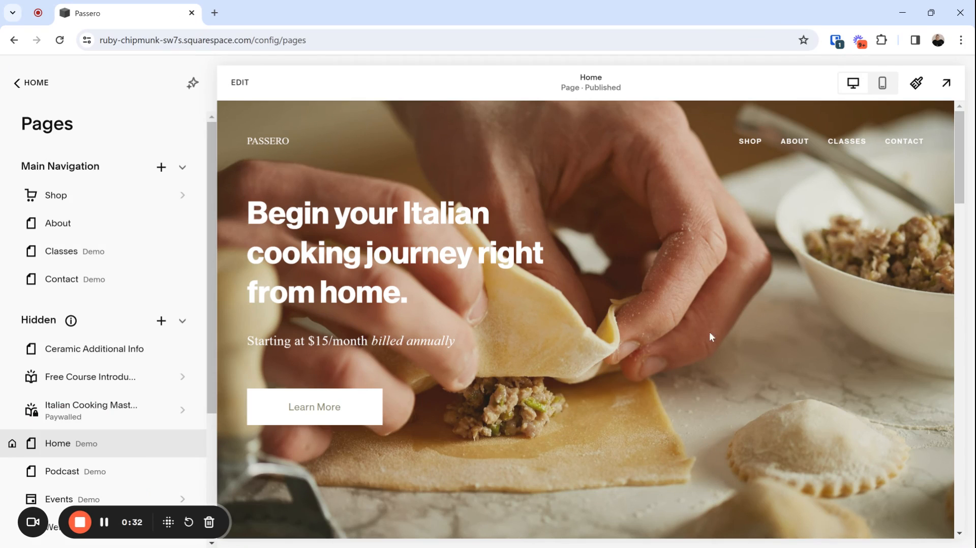
- Open the Shop page in the site preview and examine its product listings
click(750, 143)
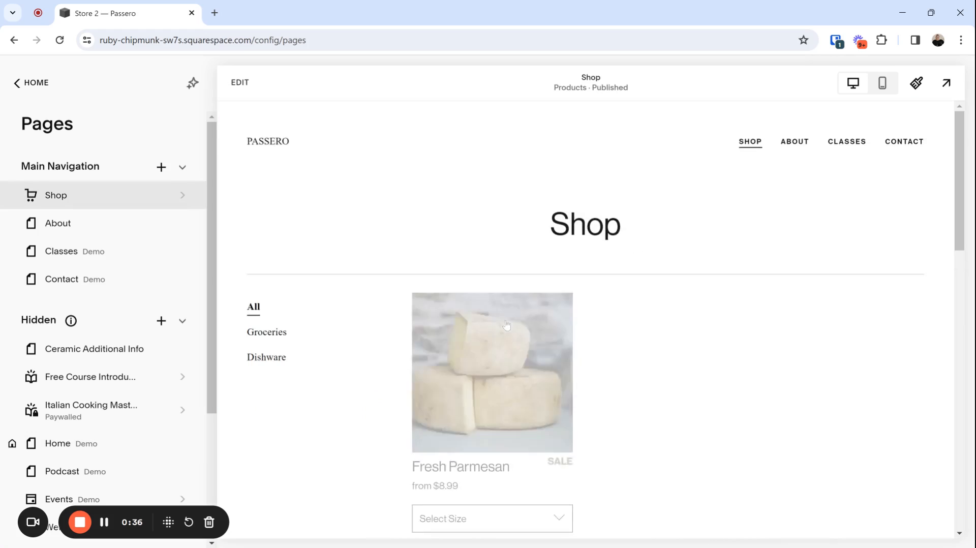
scroll(505, 328, down, 2)
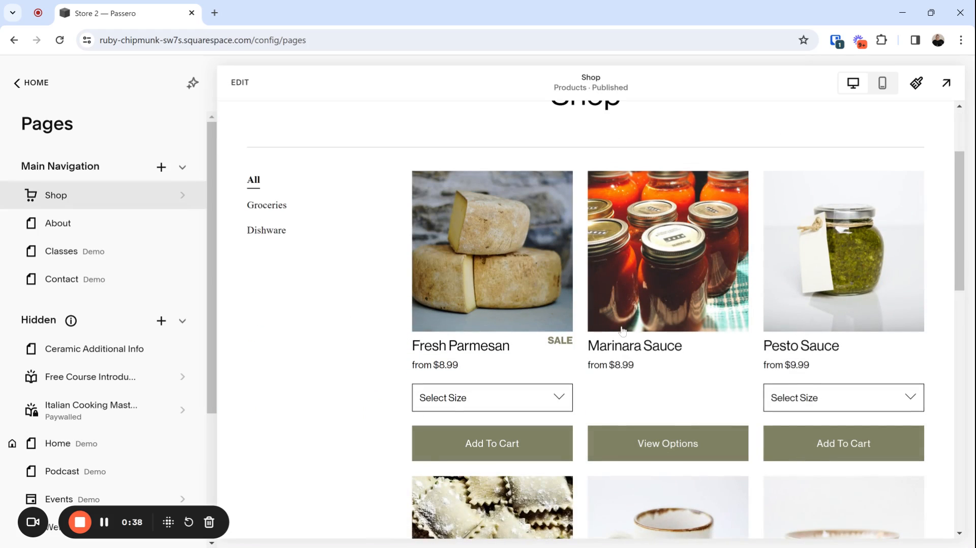
scroll(596, 334, down, 7)
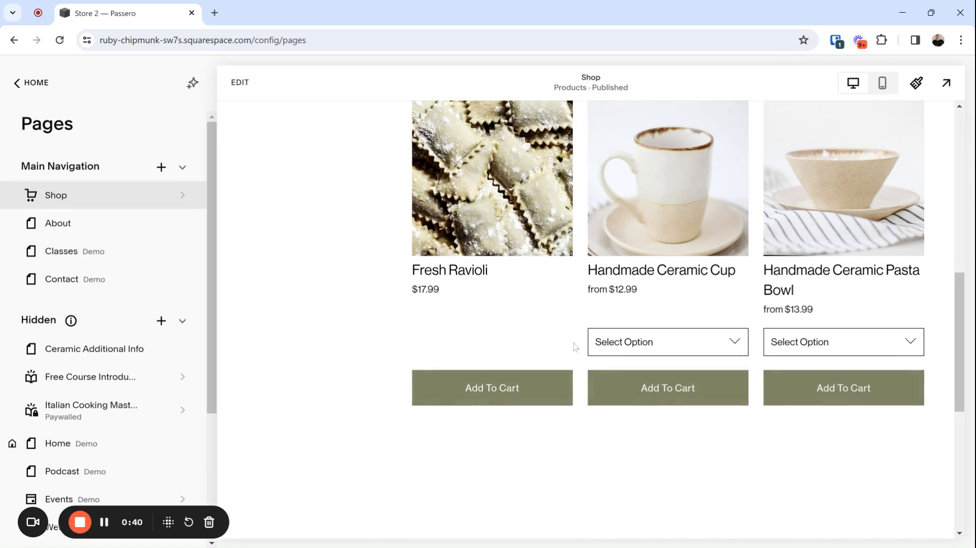
scroll(575, 347, down, 4)
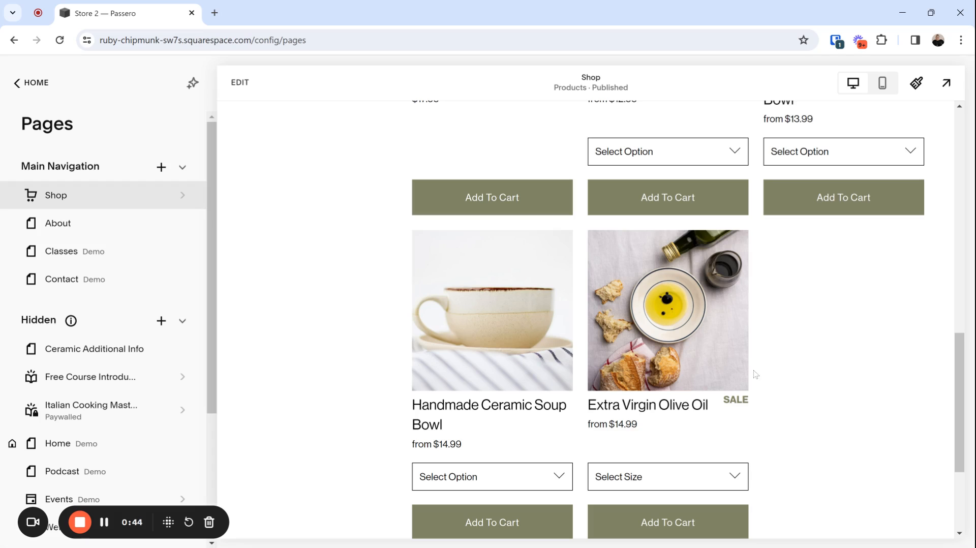
scroll(767, 370, up, 14)
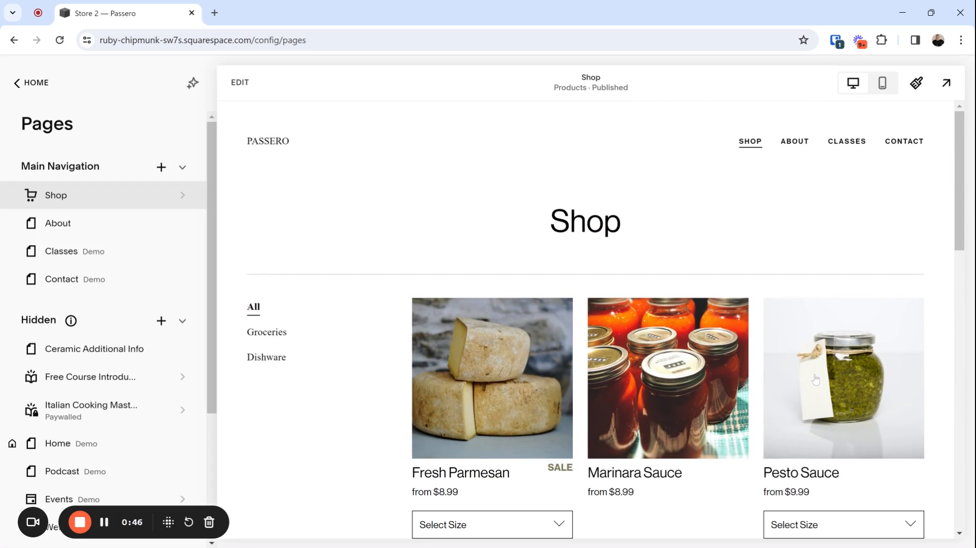
scroll(815, 379, down, 3)
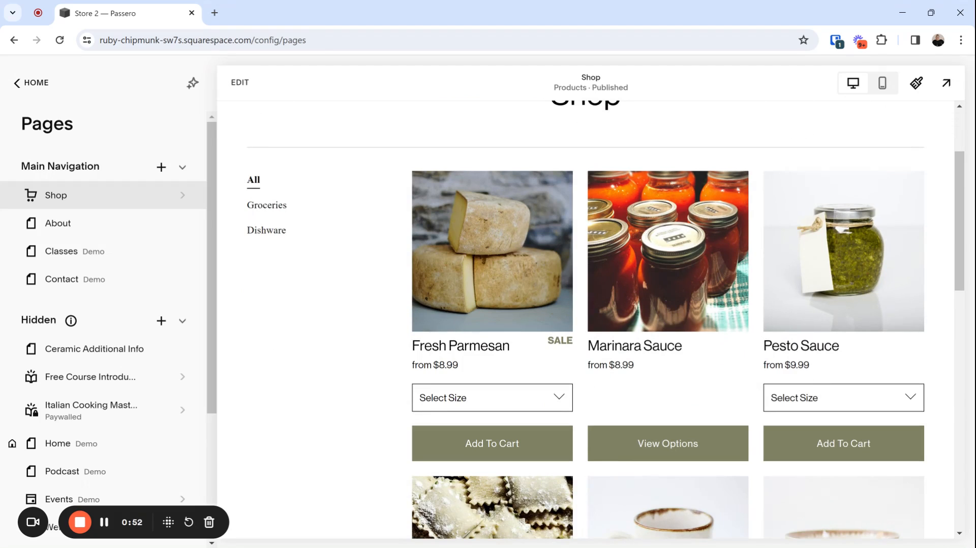
scroll(634, 354, up, 3)
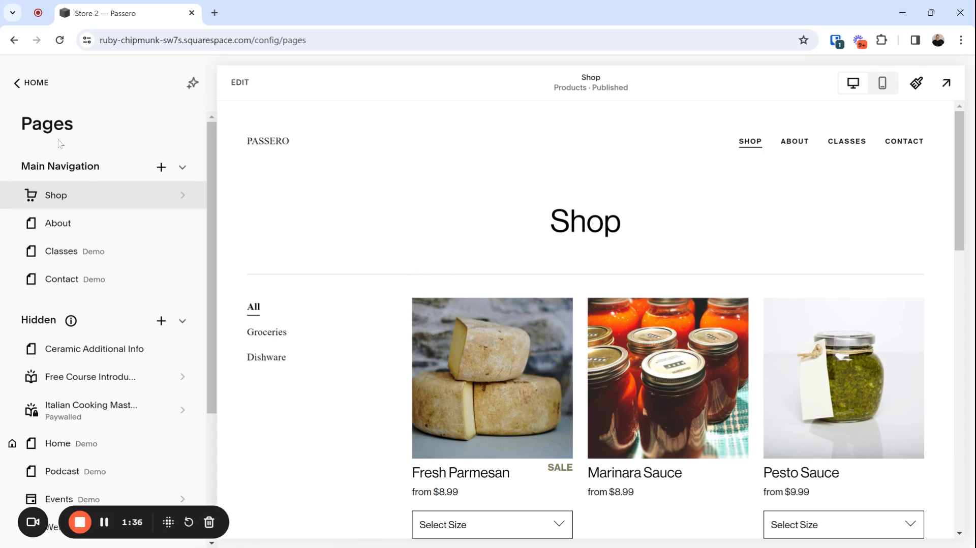
scroll(359, 284, down, 3)
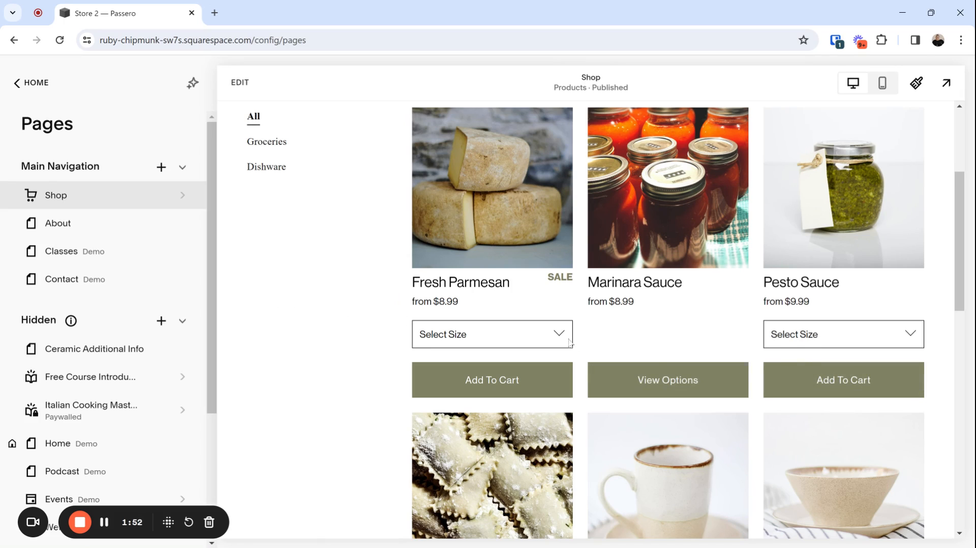
scroll(569, 341, up, 4)
scroll(484, 317, down, 3)
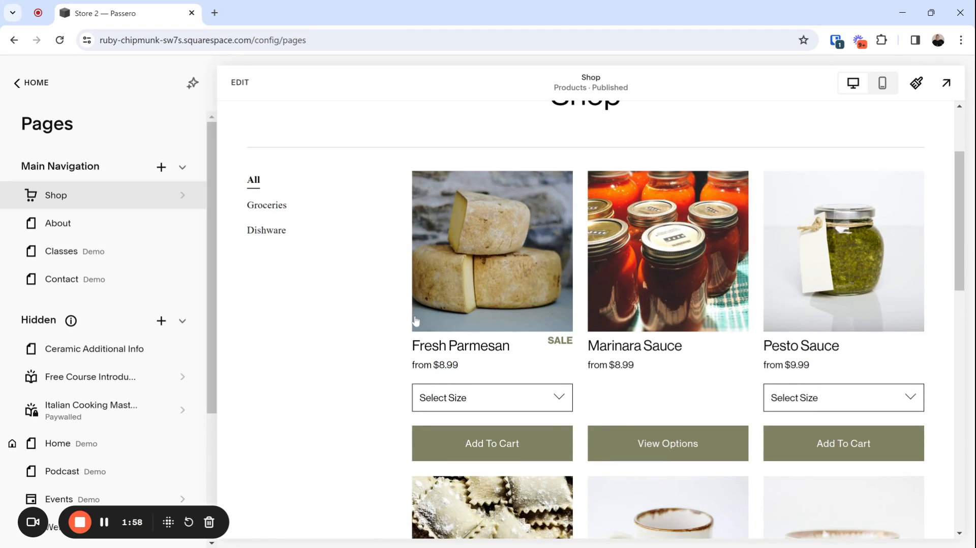
scroll(355, 356, up, 1)
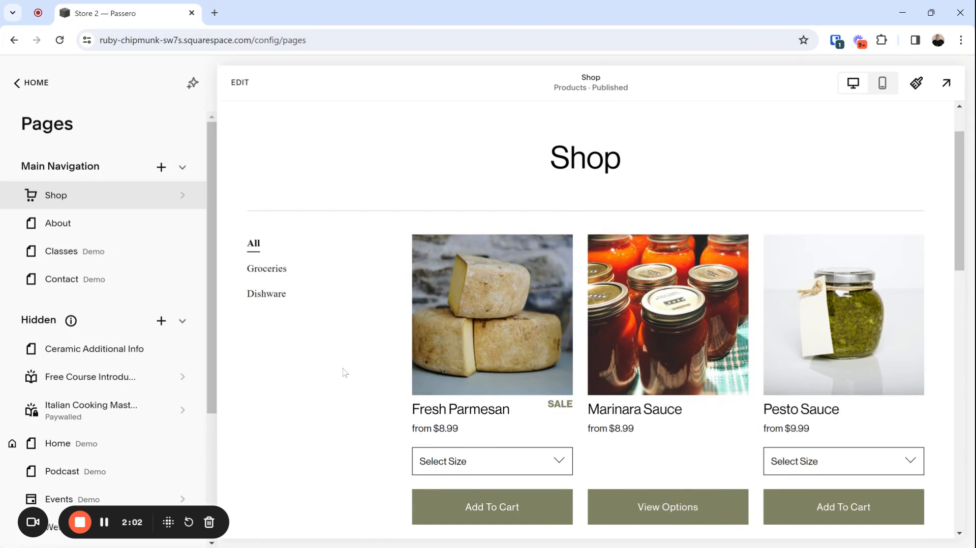
- Open the Shipping page under the site's selling settings
click(18, 83)
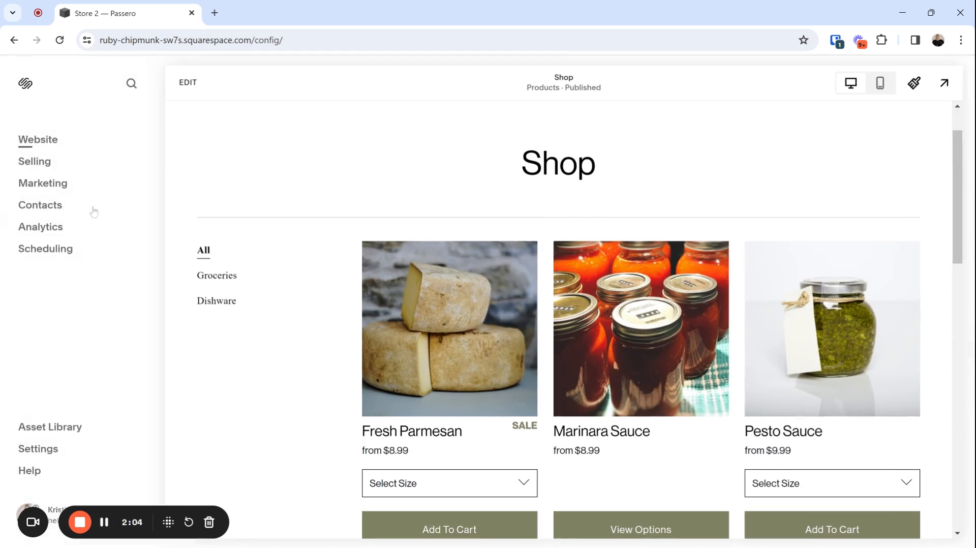
click(46, 460)
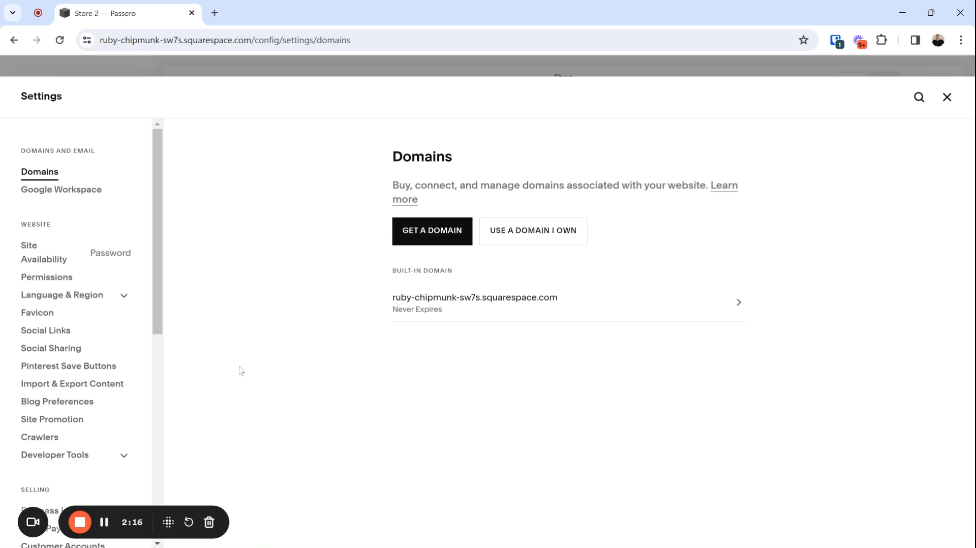
scroll(48, 399, down, 4)
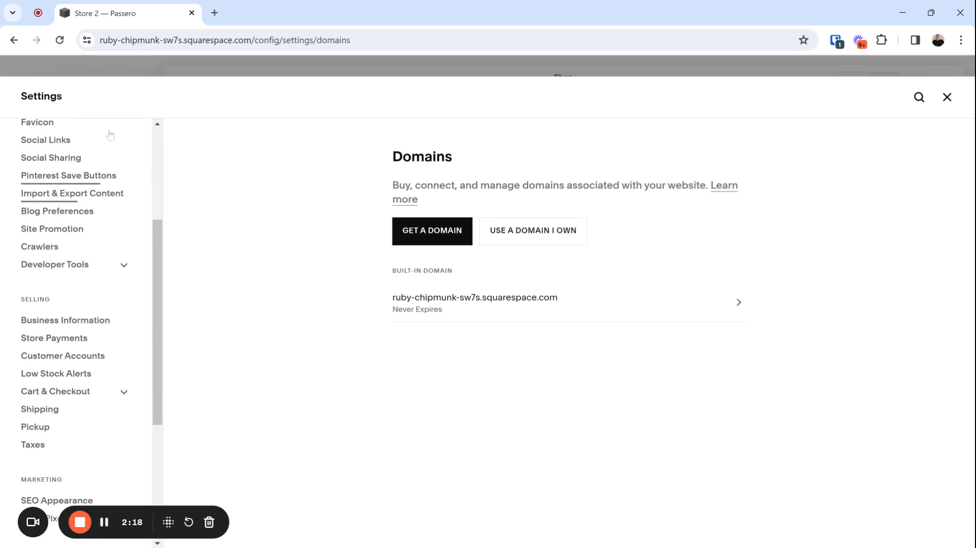
click(44, 415)
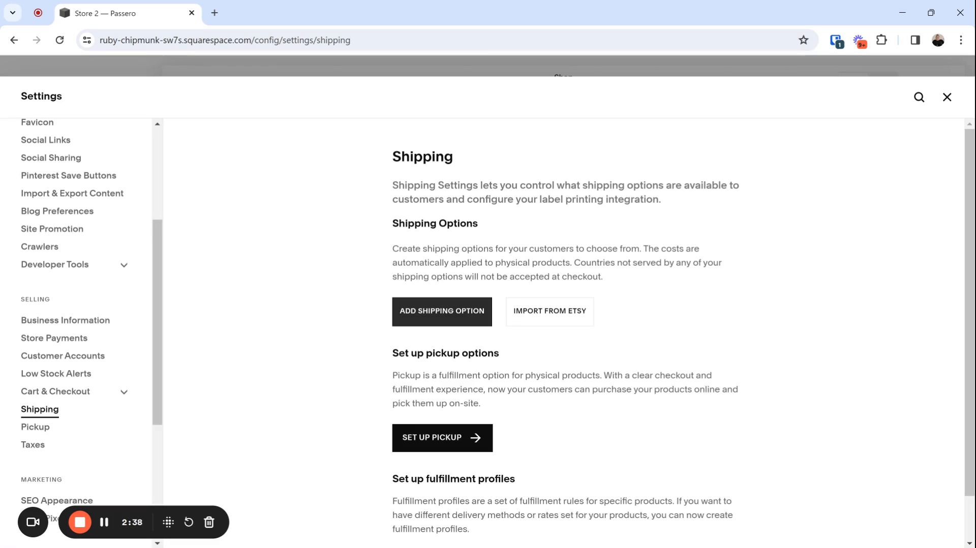
- Add a flat rate shipping option named USPS Priority Mail with a per order fee of $9.99
click(433, 319)
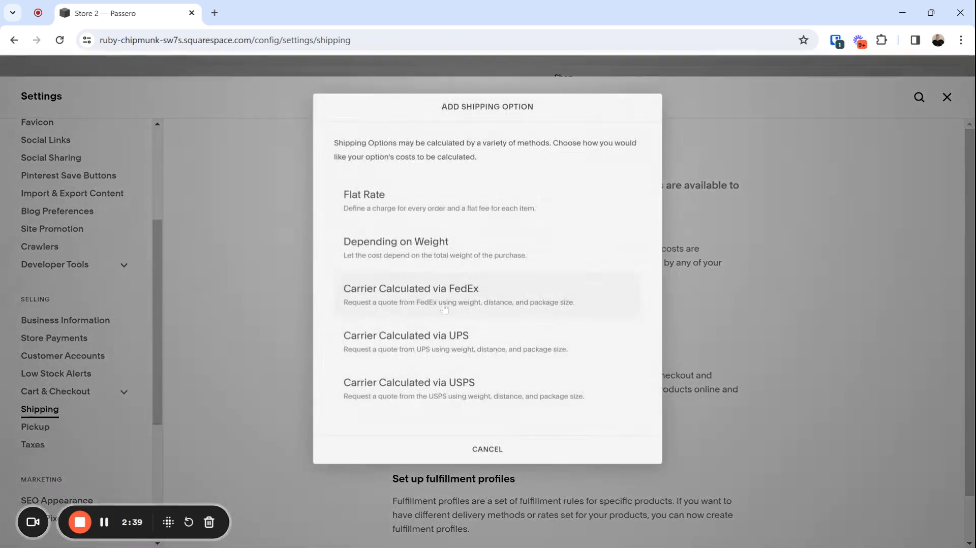
click(401, 197)
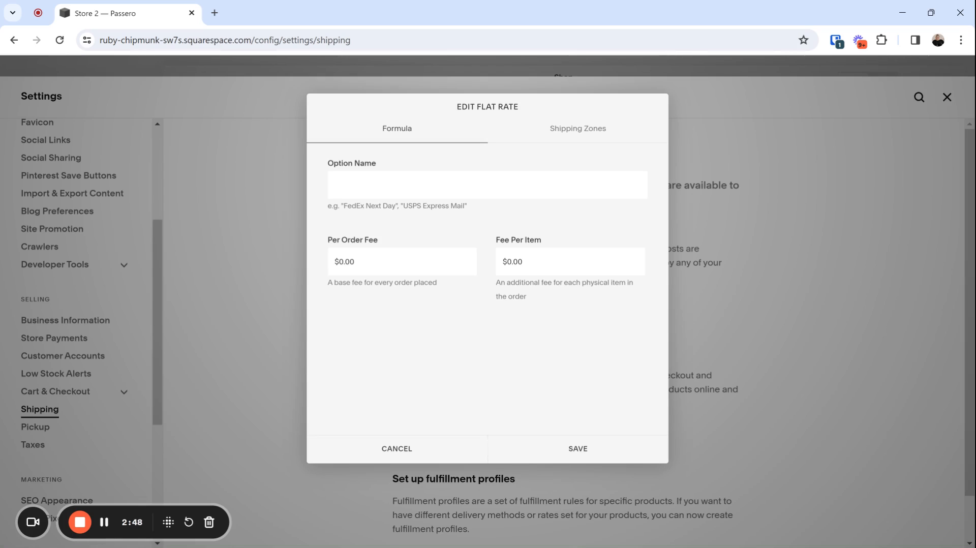
text(USPS Priority Mail)
key(Tab)
text(9.99)
click(360, 308)
drag(371, 261, 332, 261)
click(355, 262)
- Add United States to the shipping zones of the USPS Priority Mail option
click(590, 134)
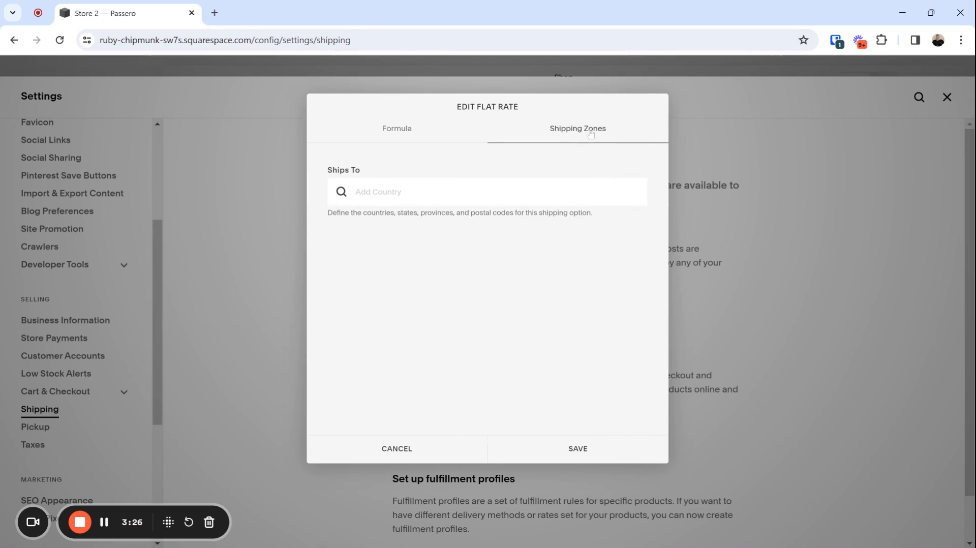
click(458, 191)
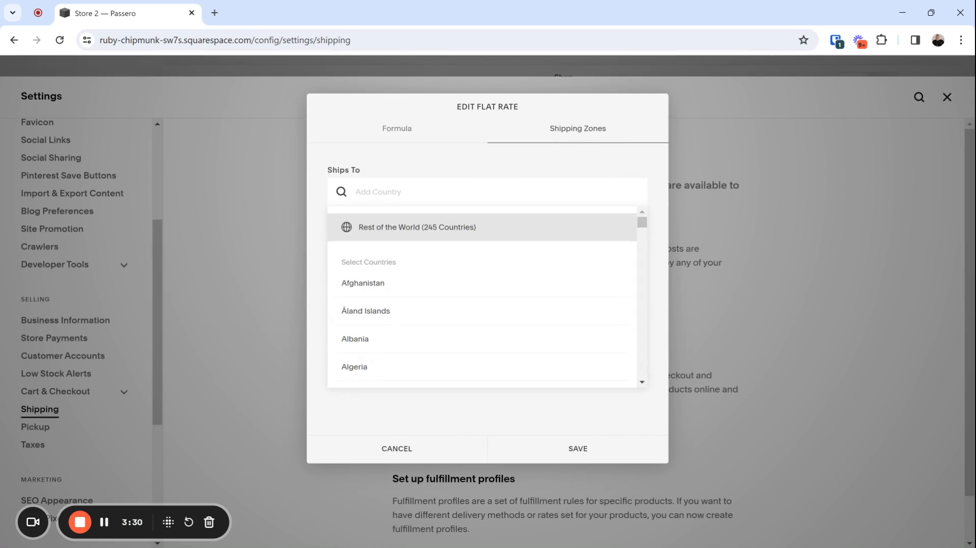
text(United)
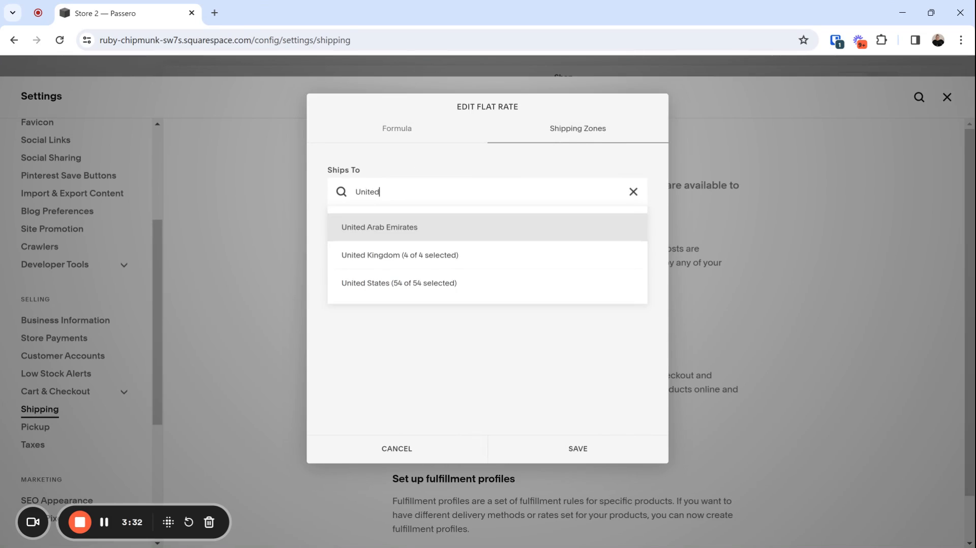
click(421, 283)
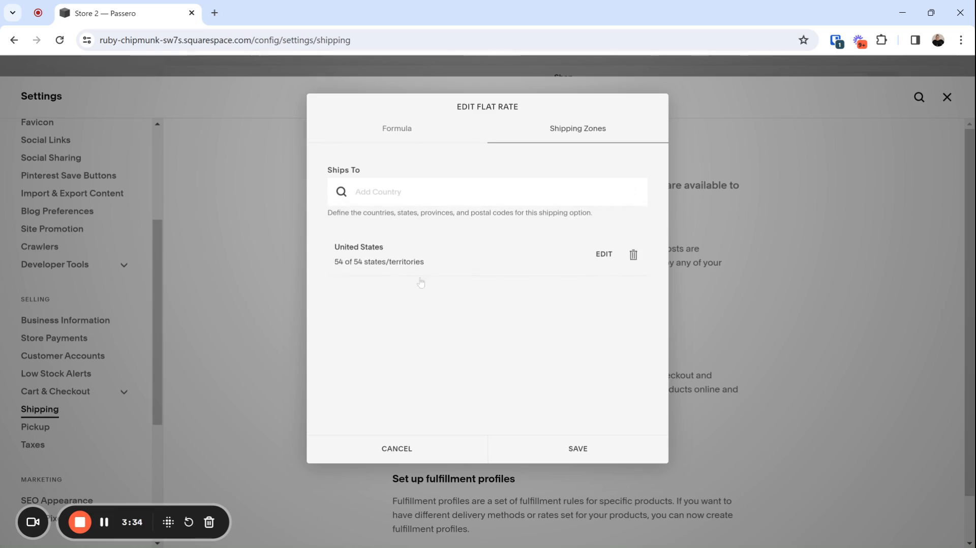
- Exclude Alaska, Hawaii and Armed Forces Americas, Europe and Pacific from the United States zone, and save the USPS Priority Mail option
click(600, 254)
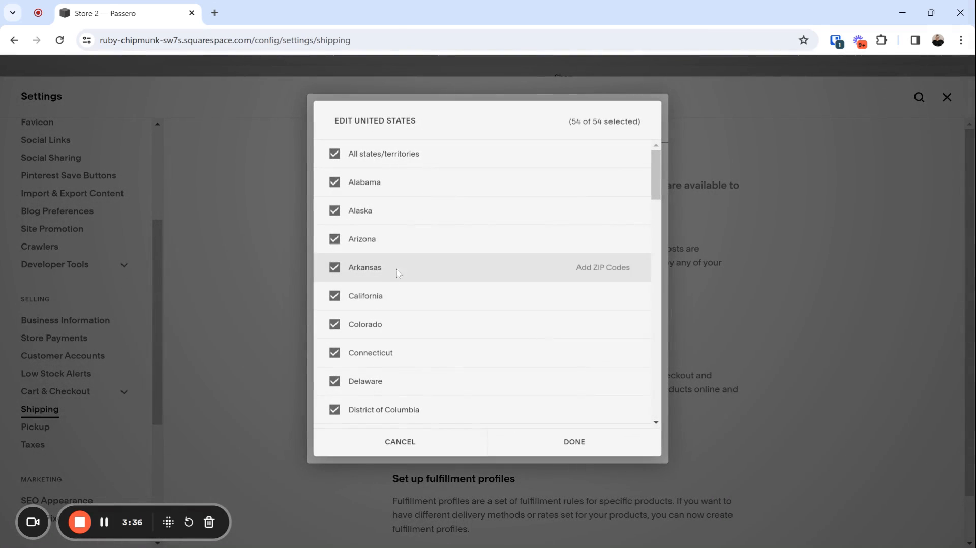
click(357, 214)
scroll(383, 347, down, 5)
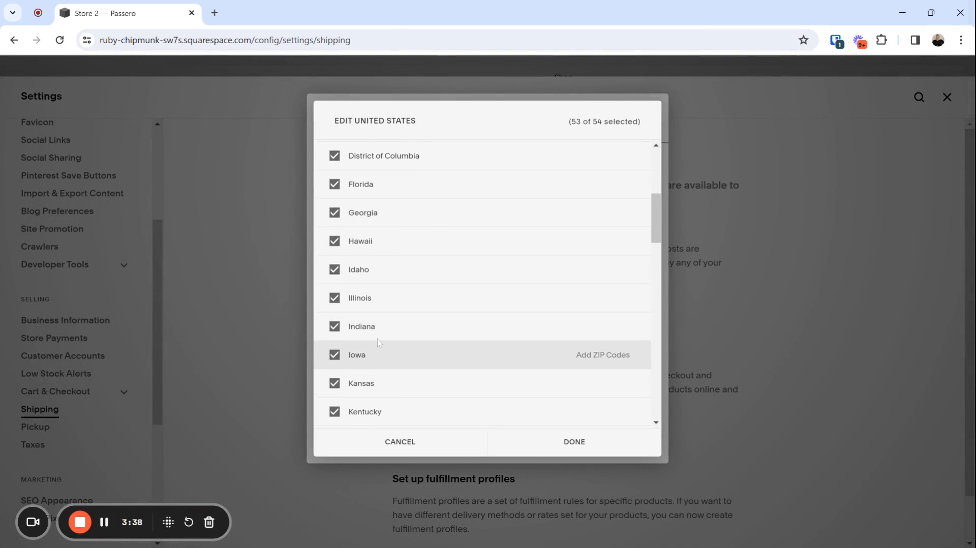
click(336, 243)
scroll(480, 322, down, 15)
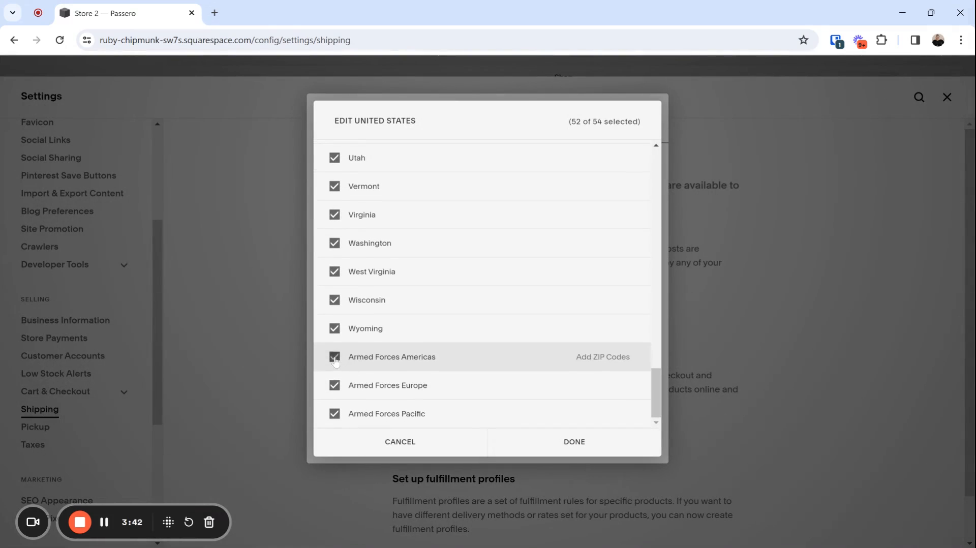
click(335, 357)
click(335, 386)
click(337, 414)
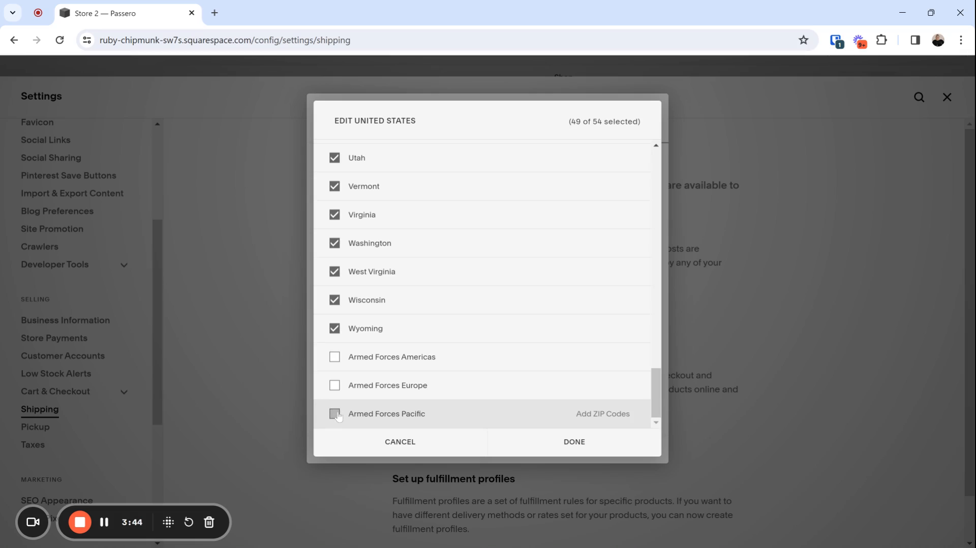
click(572, 447)
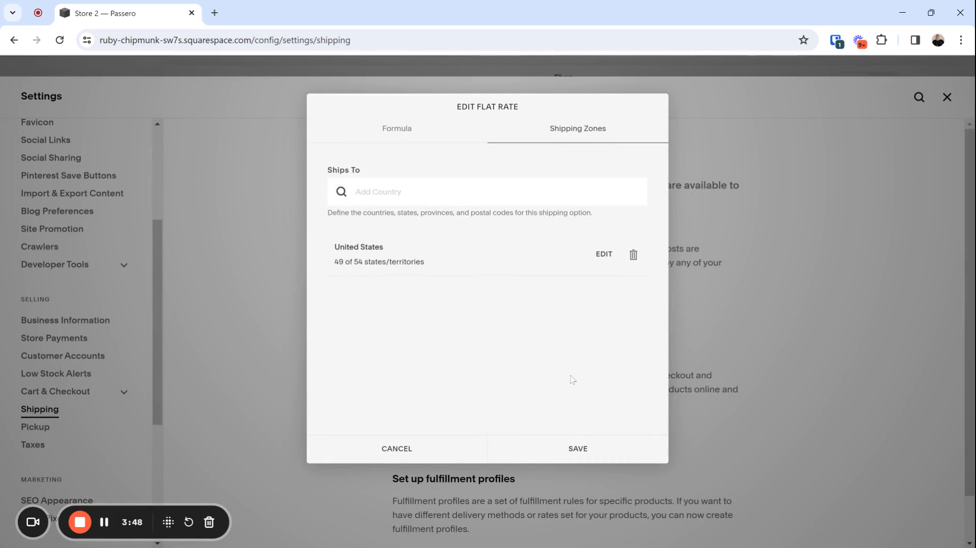
click(578, 448)
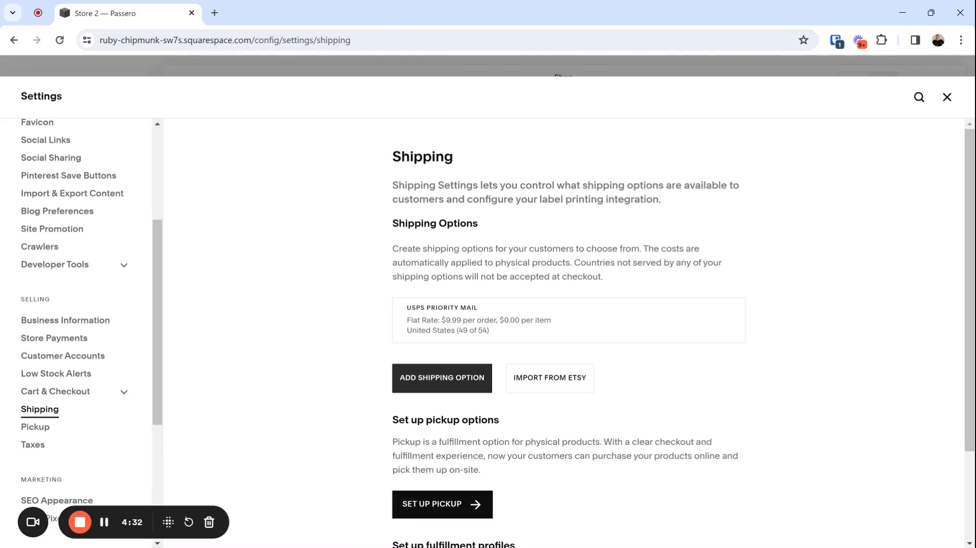
- Add another flat rate shipping option named UPS 2nd Day Air with a per order fee of 18.99
click(440, 379)
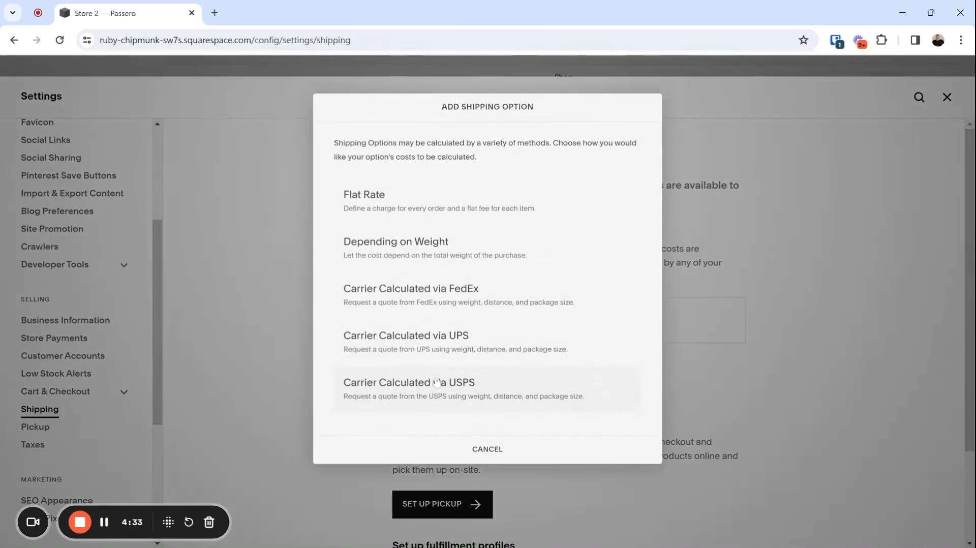
click(435, 203)
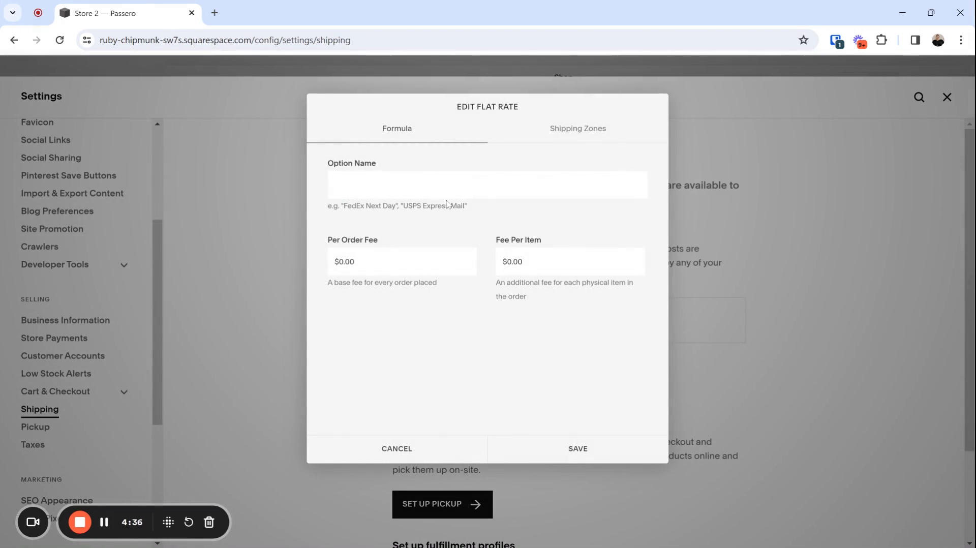
text(F)
key(BackSpace)
text(UPS 2nd Day Air)
key(Tab)
text(18.99)
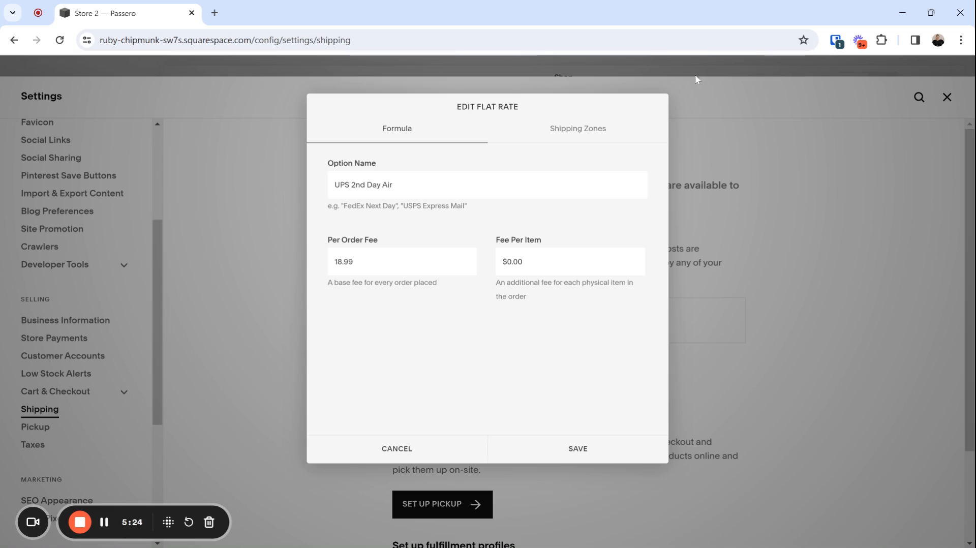
- Add United States to the shipping zones of the UPS 2nd Day Air option
click(578, 129)
click(457, 191)
text(u)
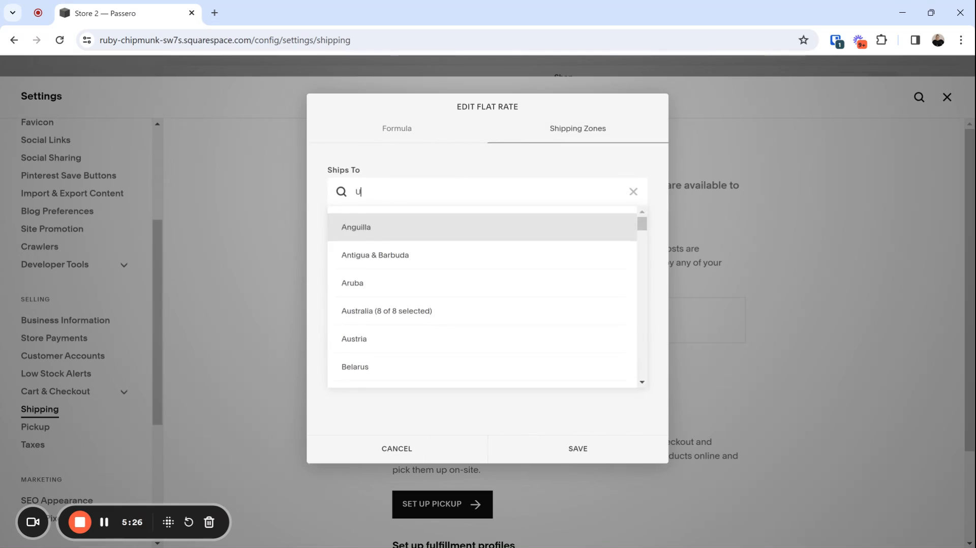
text(nited)
click(561, 279)
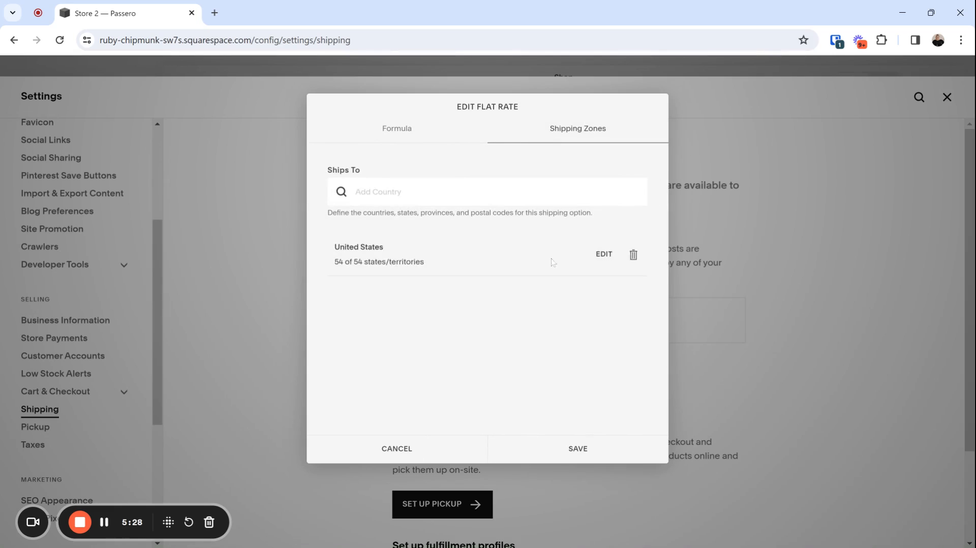
- Exclude Alaska and Hawaii from the United States zone of the UPS 2nd Day Air option
click(604, 256)
scroll(458, 290, down, 3)
scroll(421, 311, up, 3)
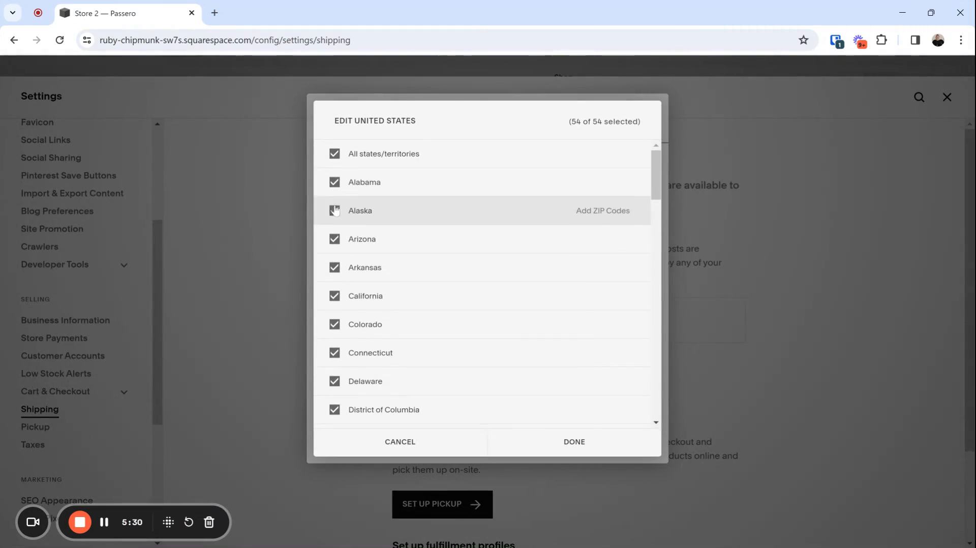
click(335, 210)
scroll(338, 254, down, 7)
scroll(341, 219, up, 2)
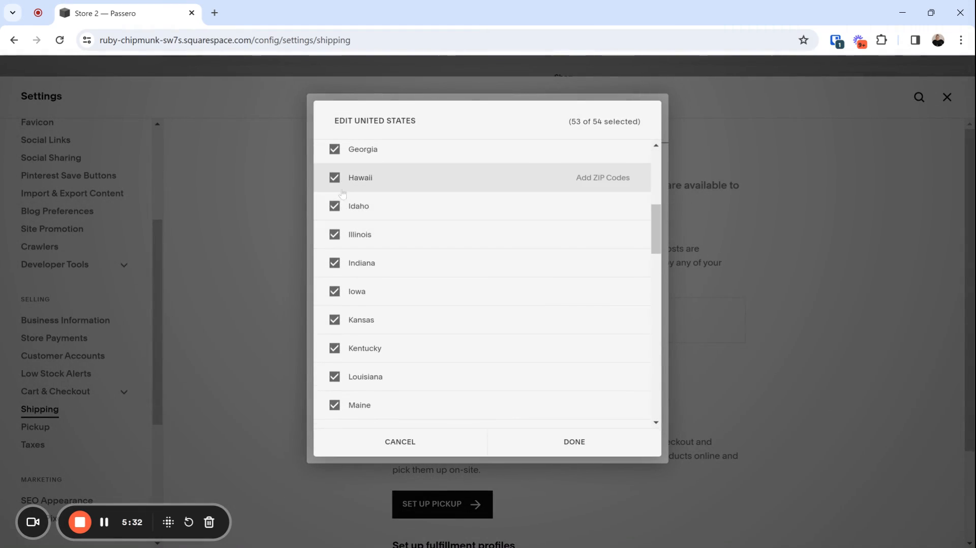
click(334, 178)
scroll(341, 213, down, 20)
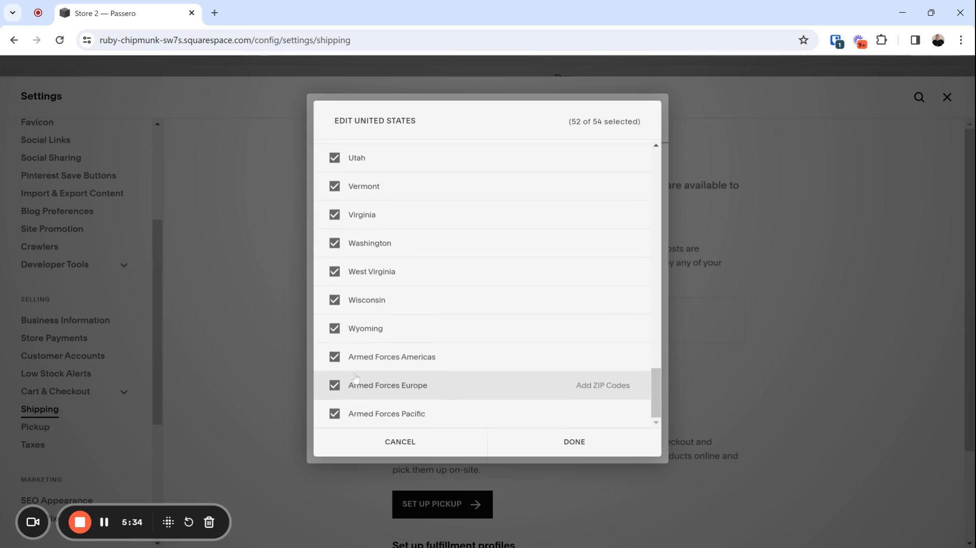
- Exclude Armed Forces Americas, Europe and Pacific from the zone, and save the UPS 2nd Day Air option
click(356, 357)
click(356, 385)
click(355, 414)
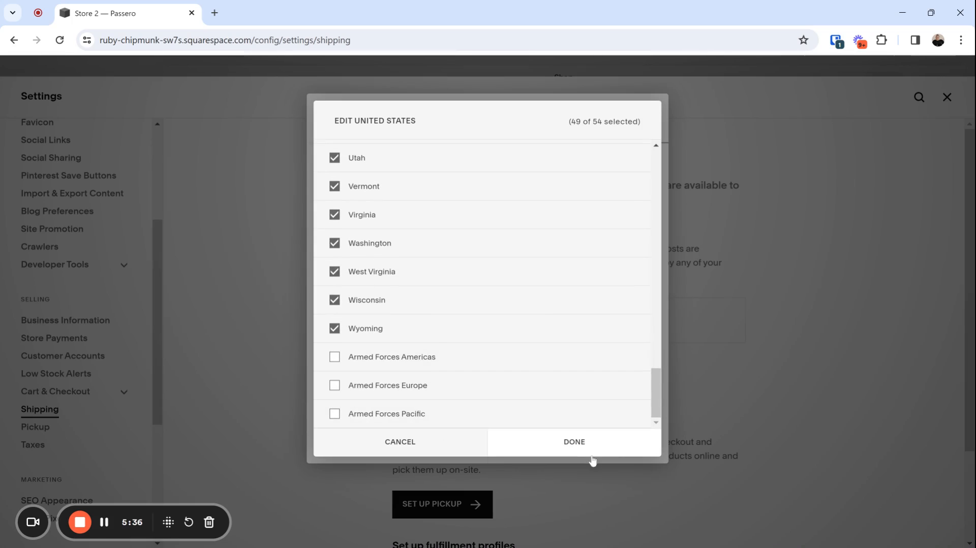
click(585, 442)
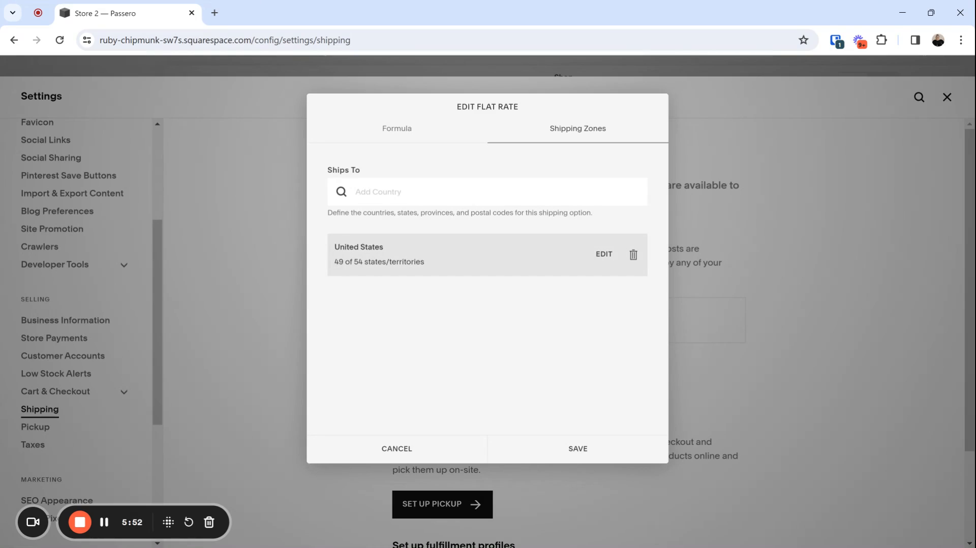
click(602, 457)
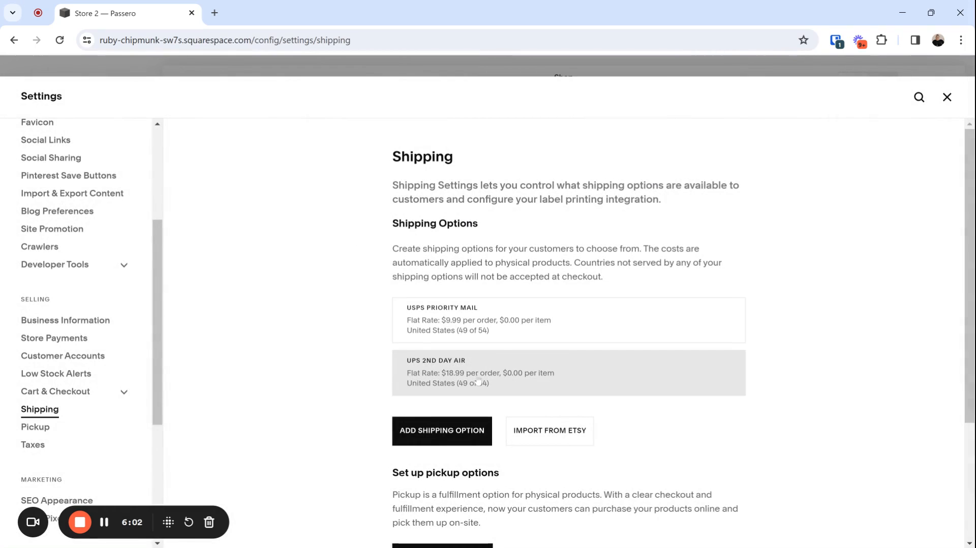
- Leave the shipping settings and start a new discount for the store
scroll(143, 383, up, 4)
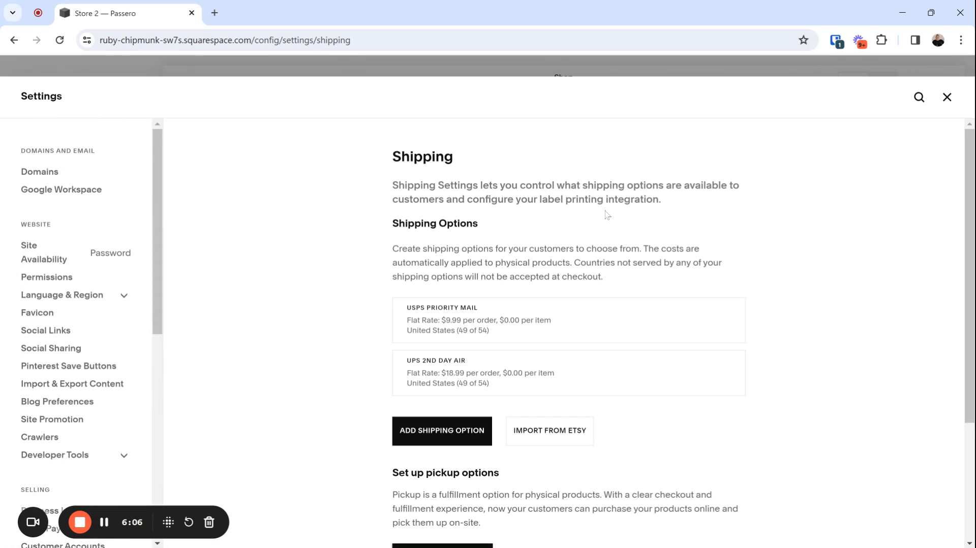
click(946, 97)
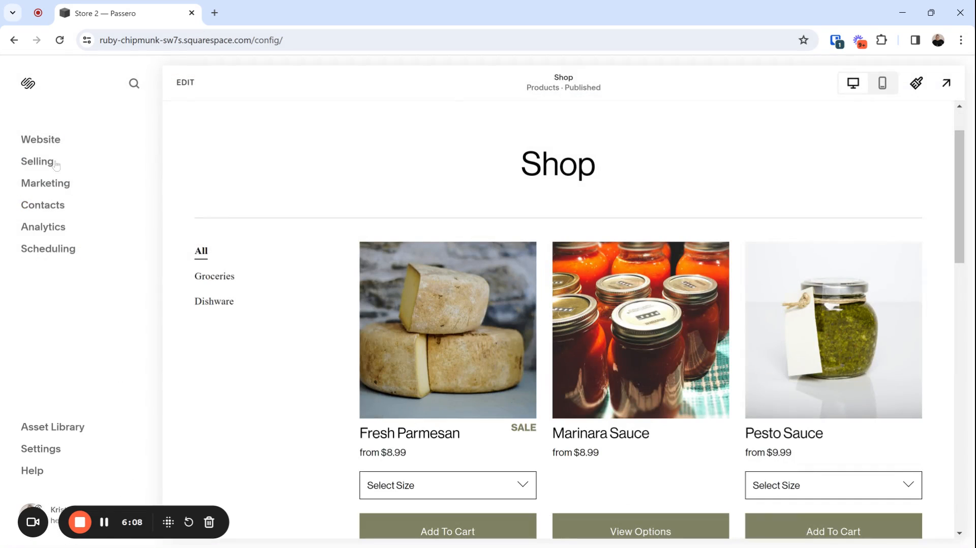
click(55, 166)
click(49, 227)
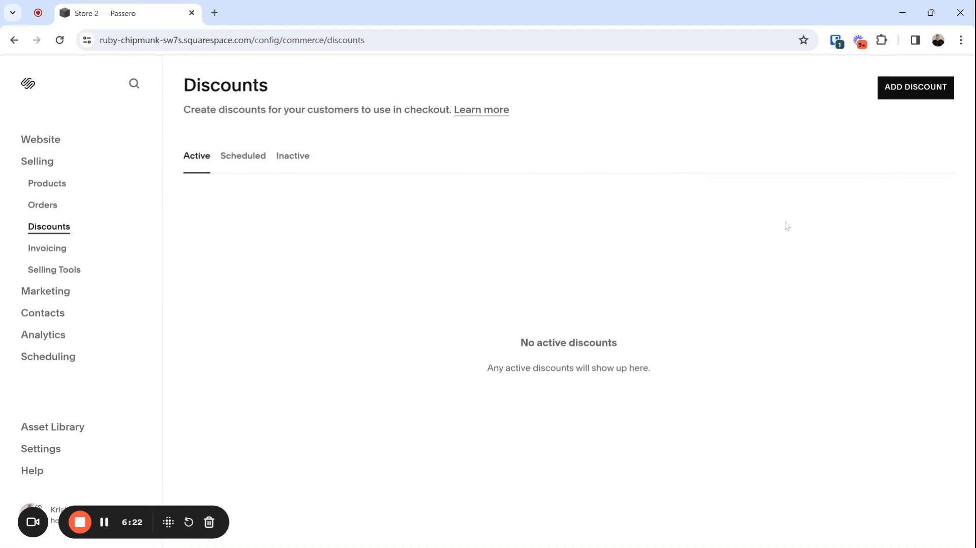
click(908, 89)
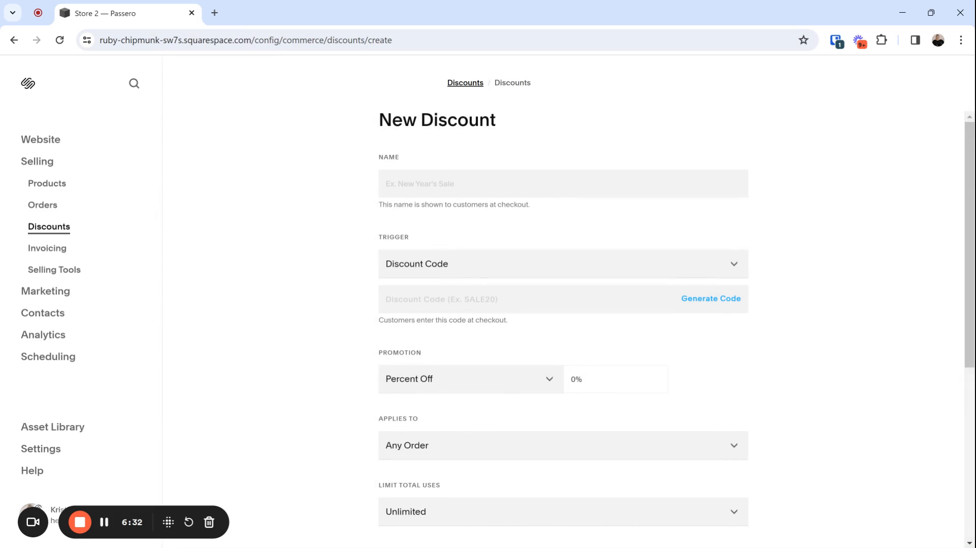
- Name the new discount Free Shipping on Orders Over $70
text(Free)
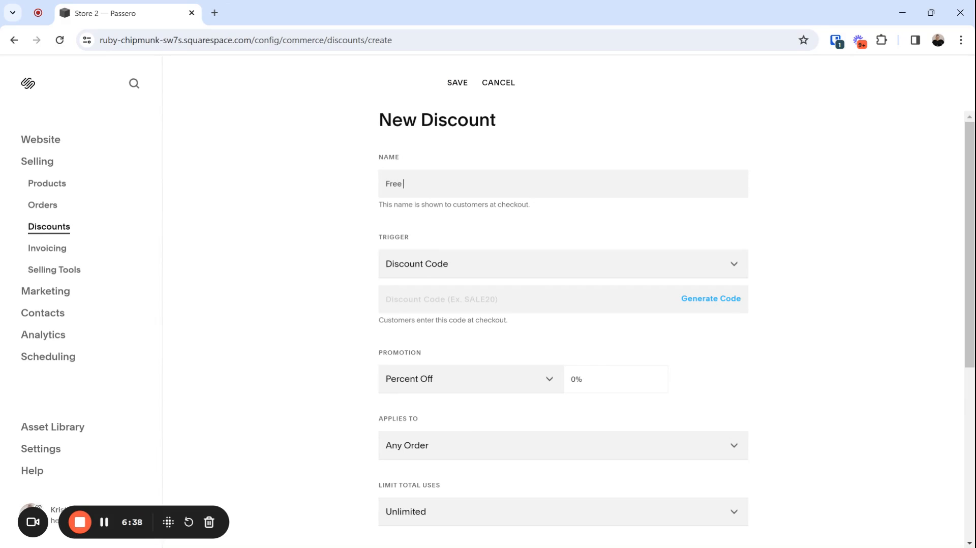
text( Shipping)
text( Tes)
key(BackSpace)
key(BackSpace)
key(BackSpace)
key(BackSpace)
text(on Orders Over $70)
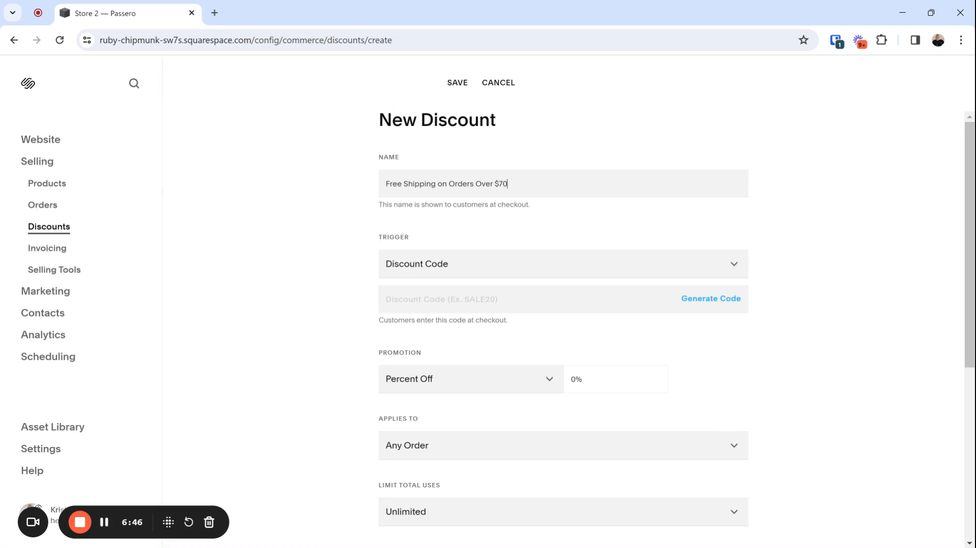
- Make the discount trigger as an Automatic Discount with Free Shipping as its promotion
click(435, 270)
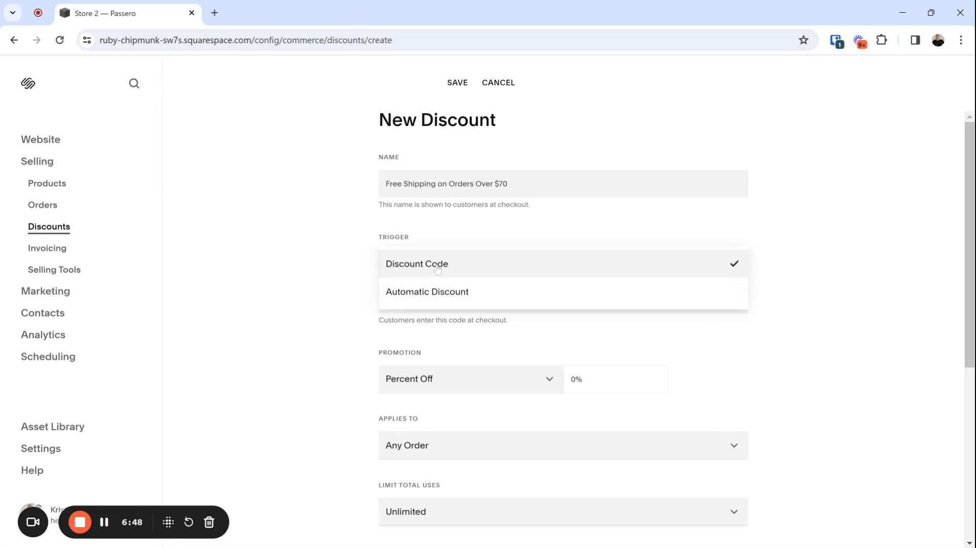
click(438, 290)
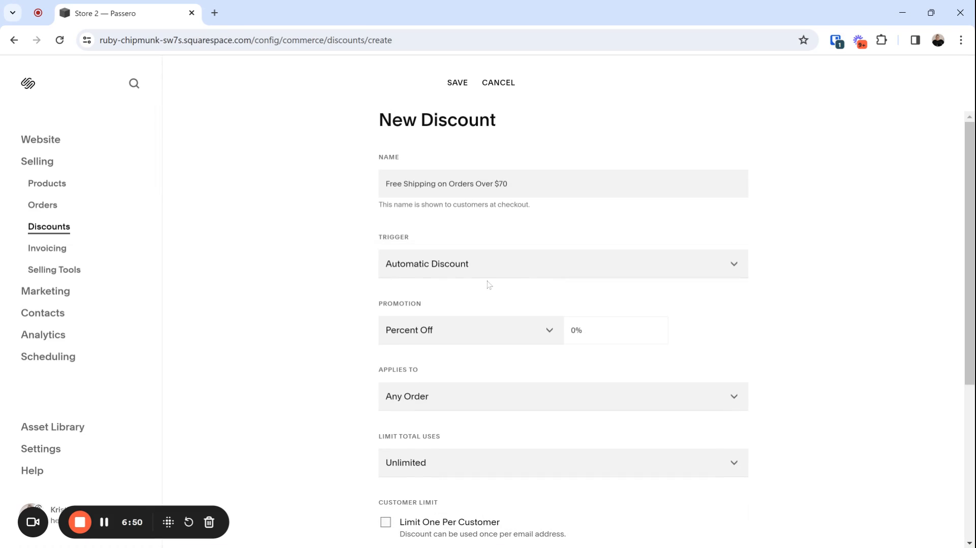
scroll(488, 285, down, 1)
click(493, 266)
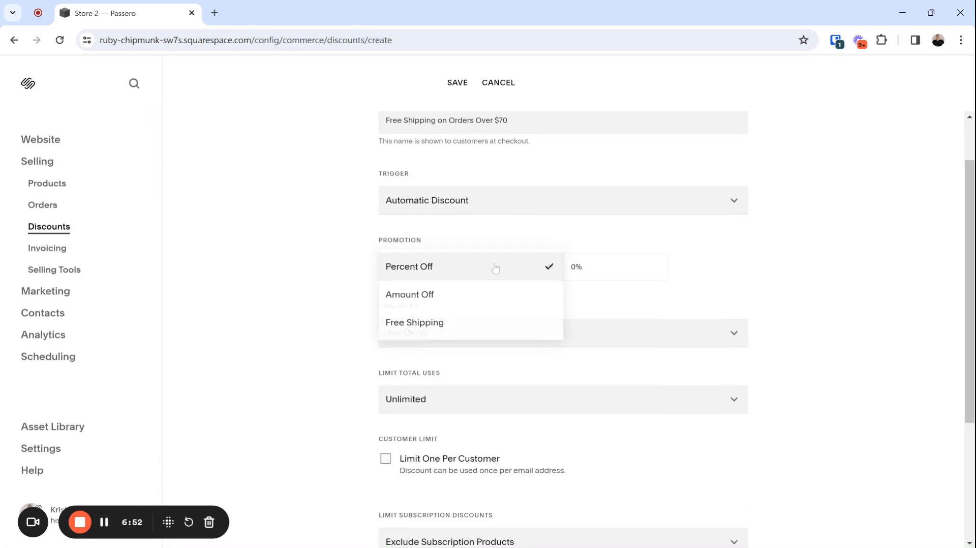
click(442, 330)
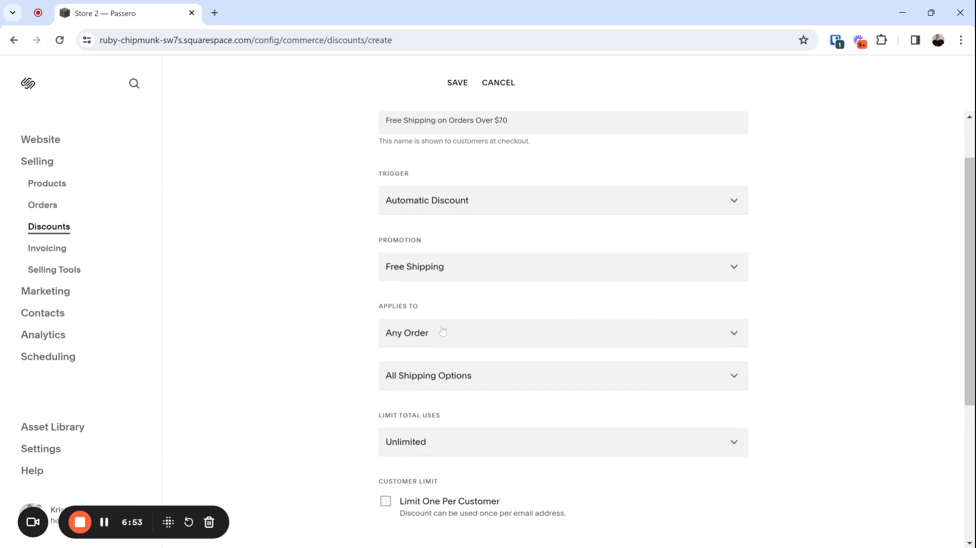
- Apply the discount to orders over $70.00, covering only the USPS Priority Mail shipping option
click(417, 340)
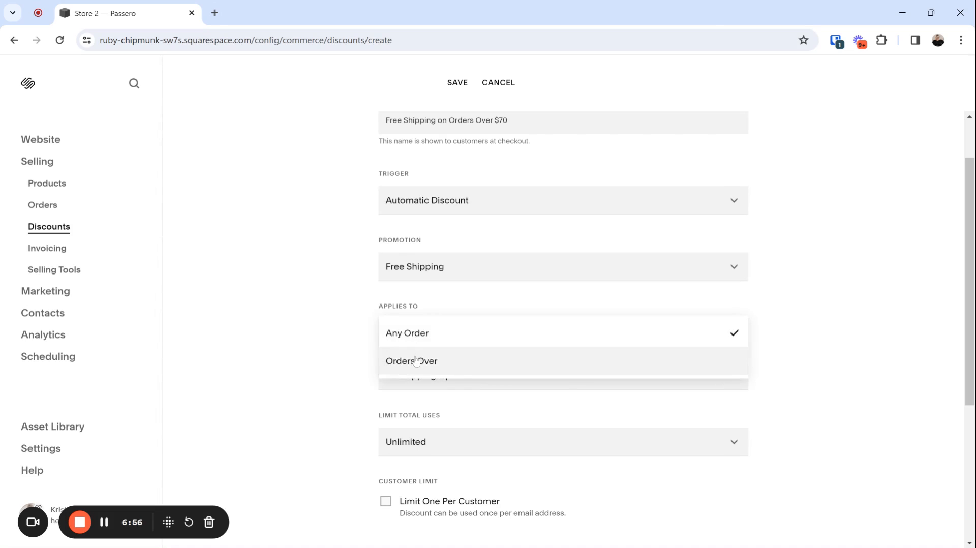
click(423, 360)
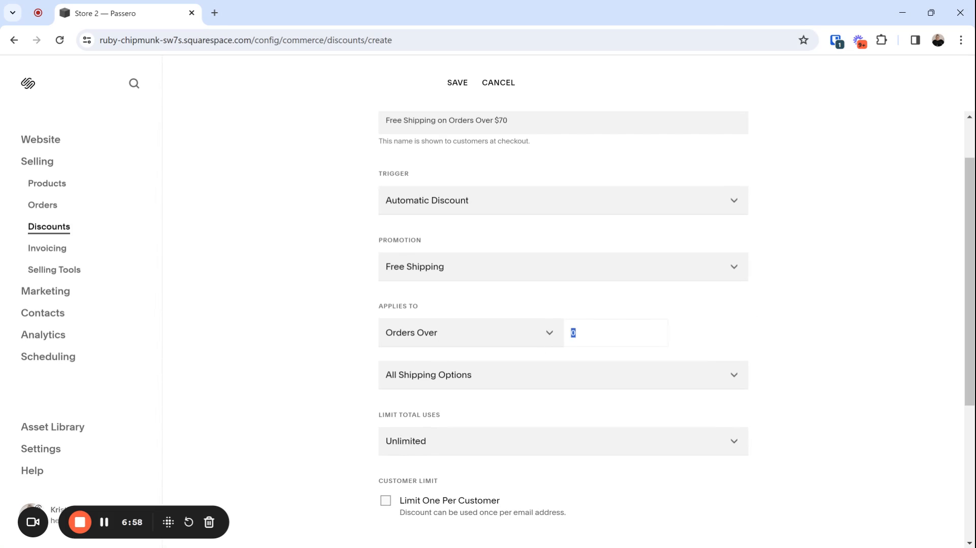
click(451, 374)
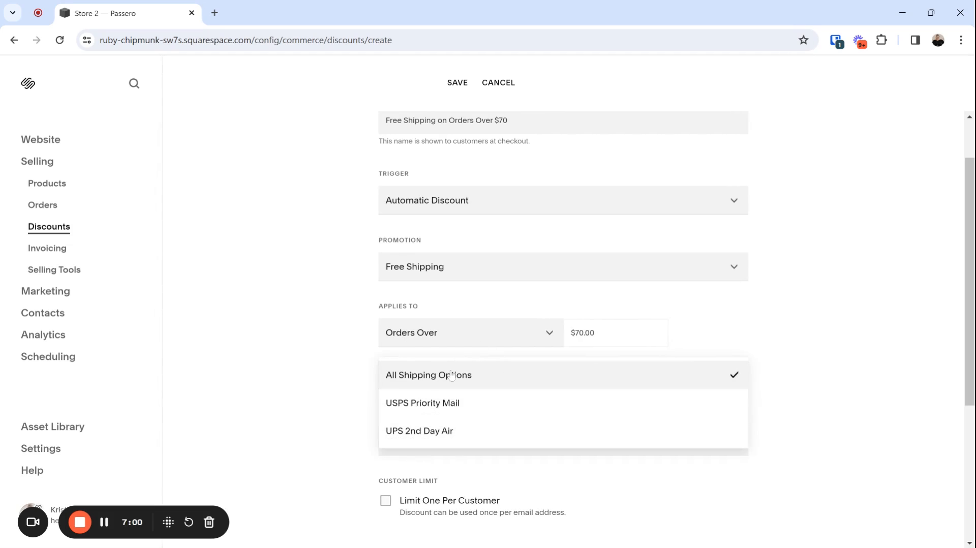
click(446, 404)
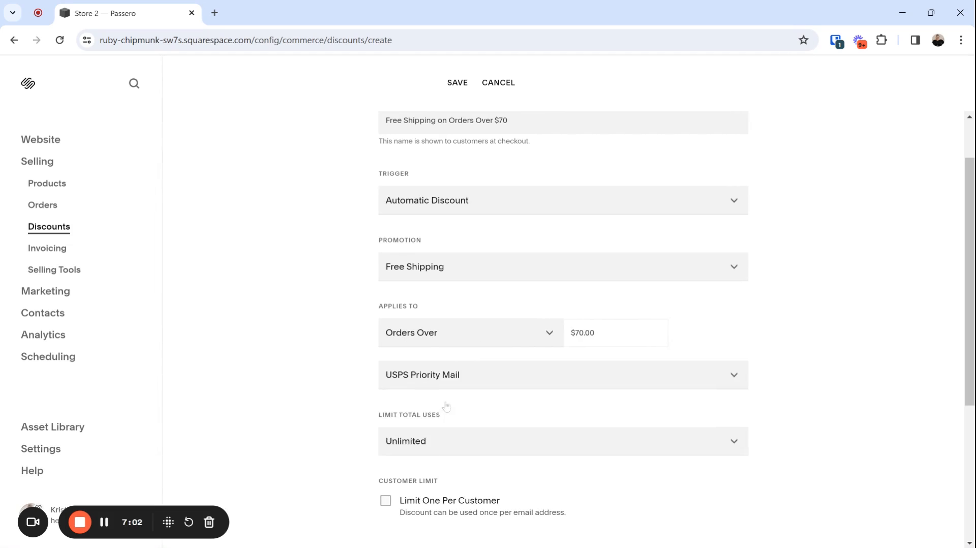
- Set the discount to never expire and save it
scroll(338, 381, down, 3)
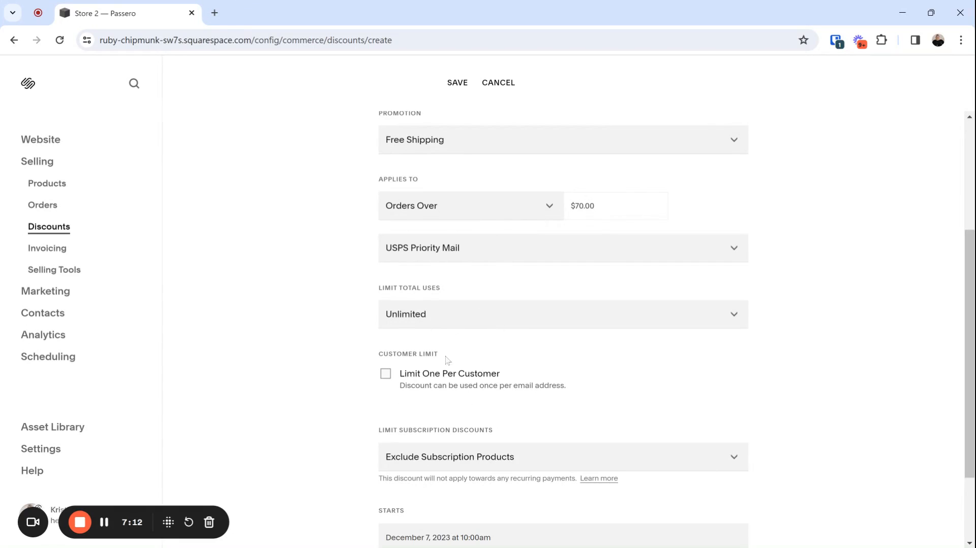
scroll(333, 361, down, 2)
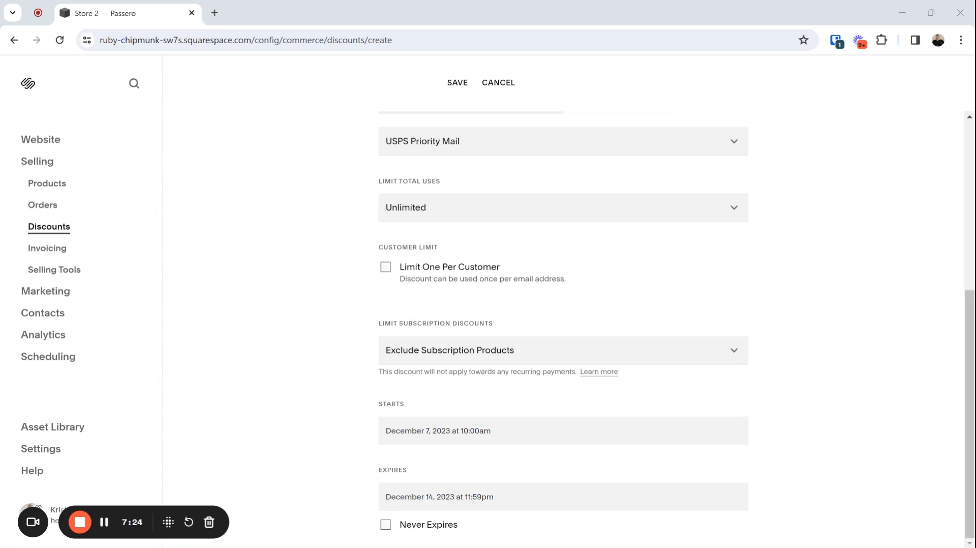
click(386, 525)
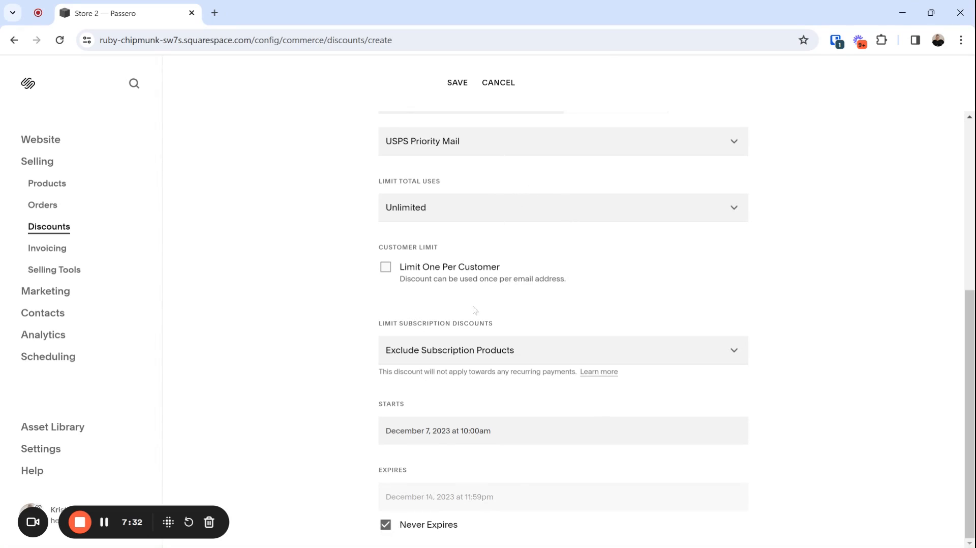
scroll(477, 305, up, 5)
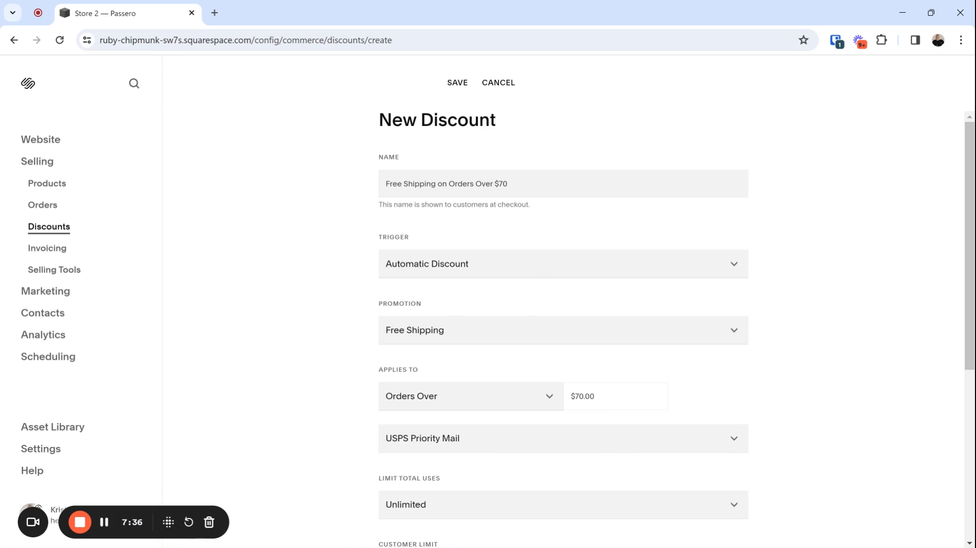
click(456, 84)
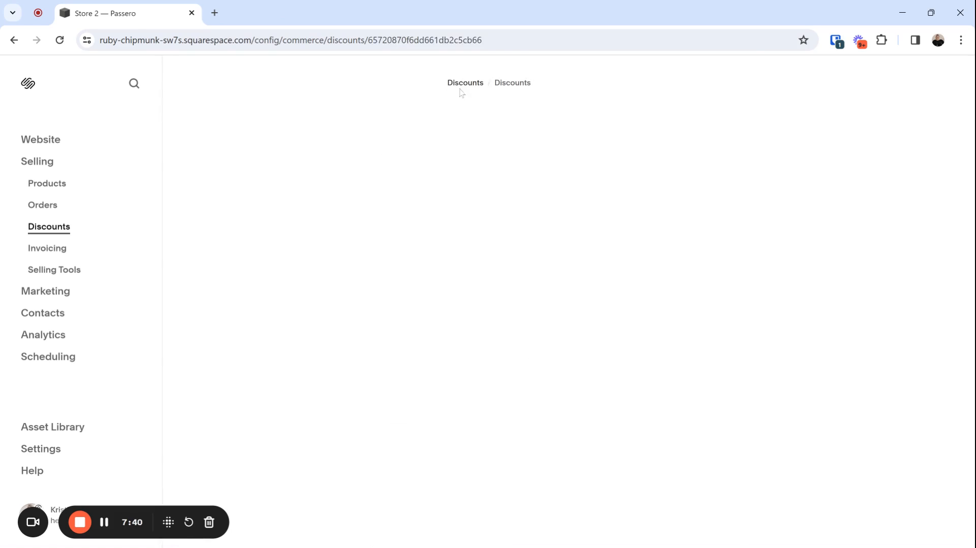
- Add the 8oz Fresh Parmesan to the cart from the website's Shop page
click(52, 145)
scroll(547, 283, down, 4)
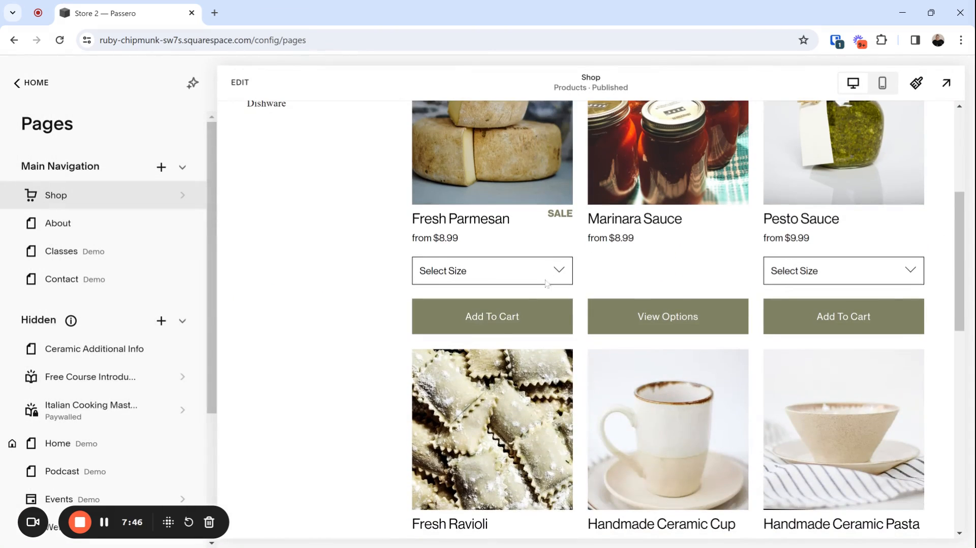
click(519, 277)
click(459, 331)
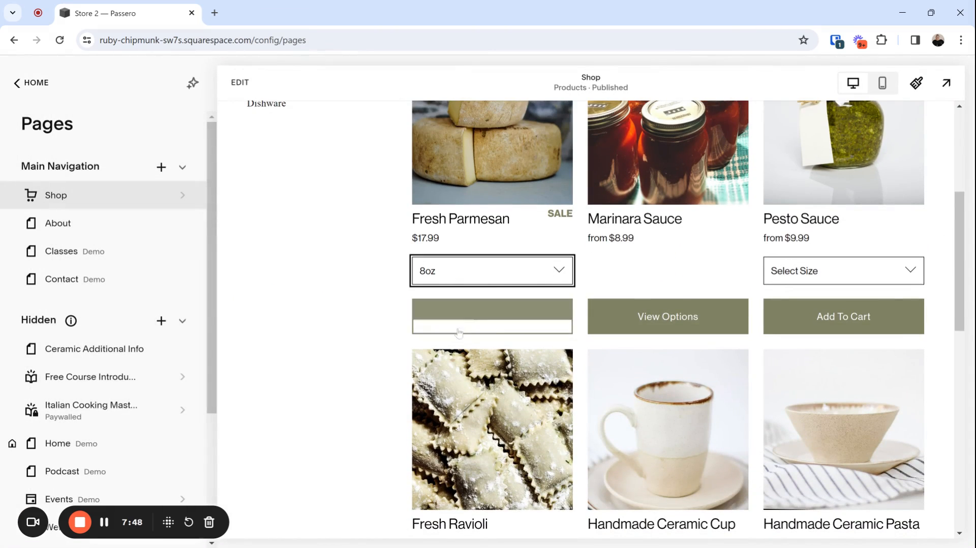
click(500, 318)
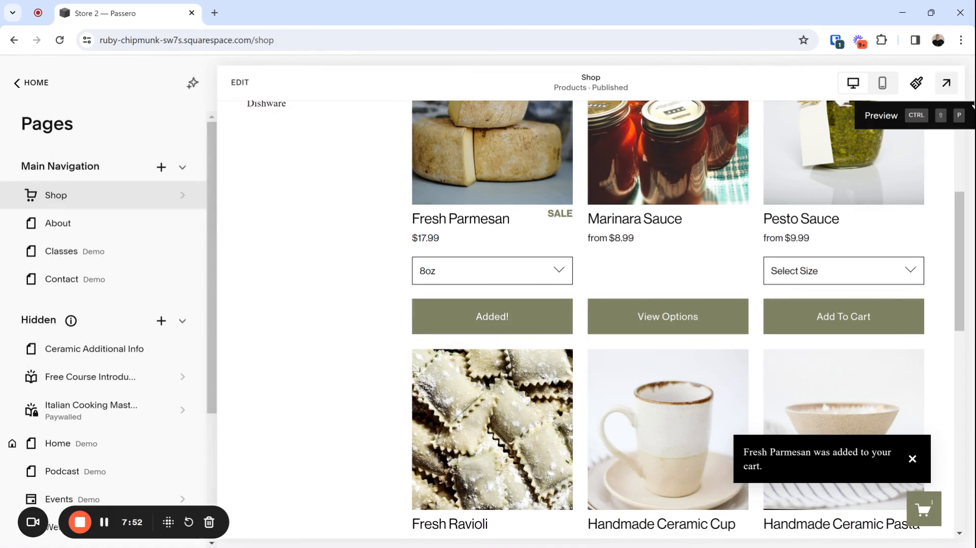
- Show the shopping cart in the full-size site preview and proceed to checkout
click(946, 83)
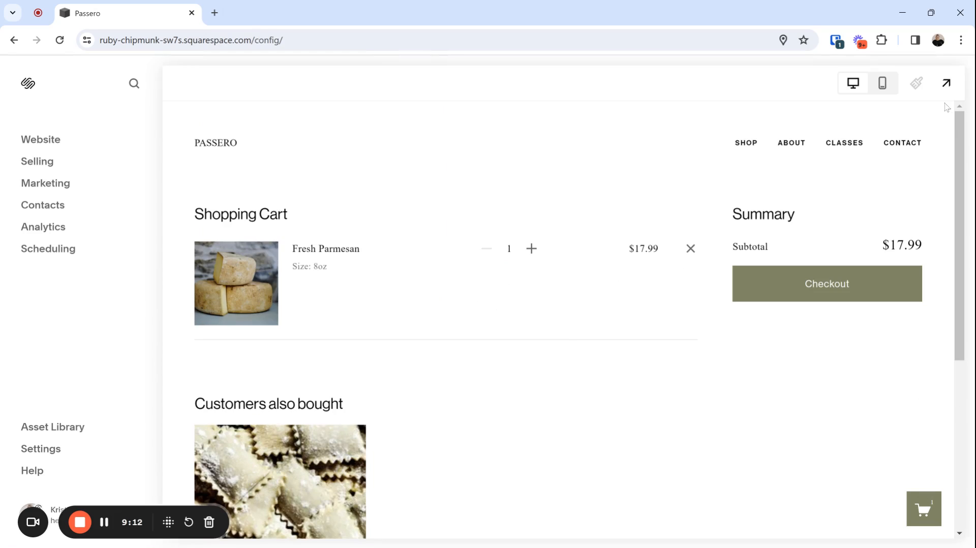
click(946, 83)
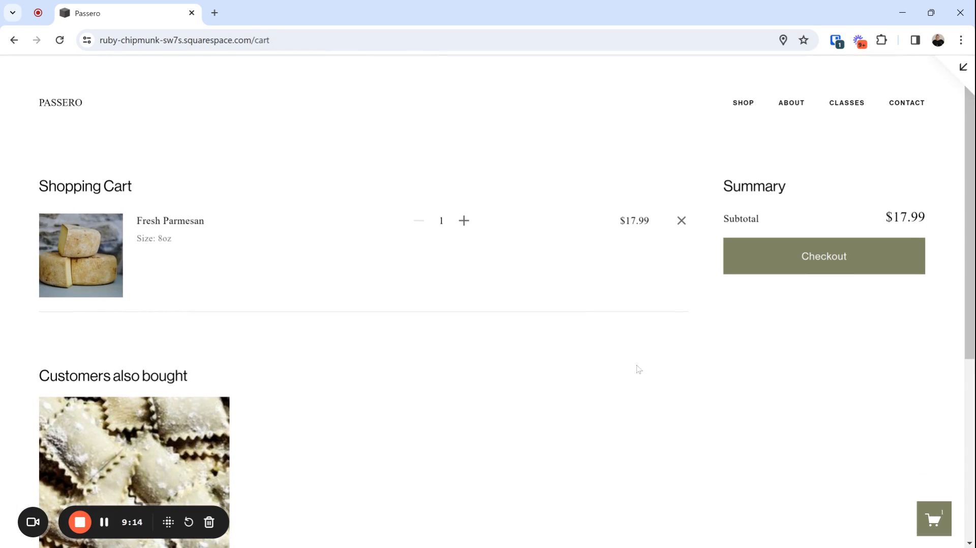
click(777, 250)
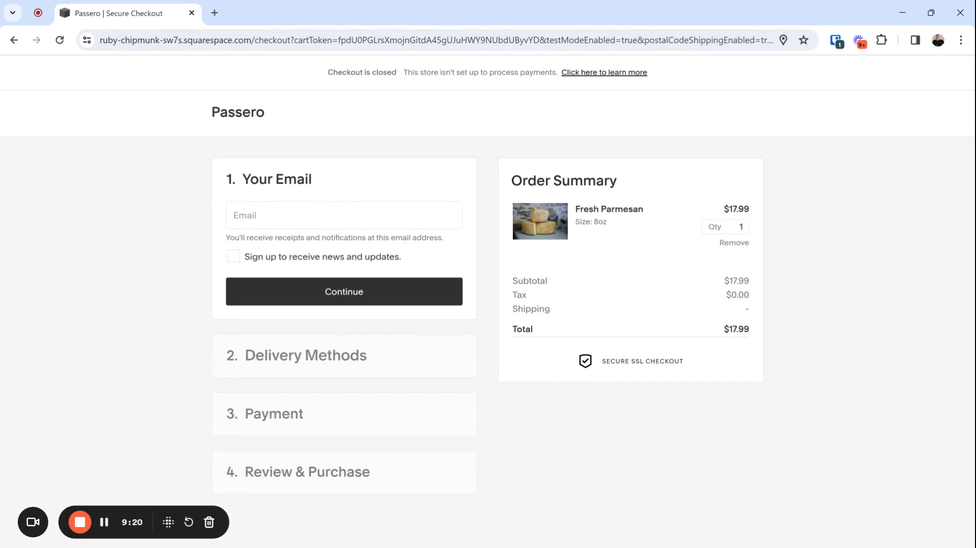
- Enter the customer's e-mail address at checkout, continue, and review the delivery options and shipping address
drag(325, 75, 701, 87)
click(701, 87)
click(345, 215)
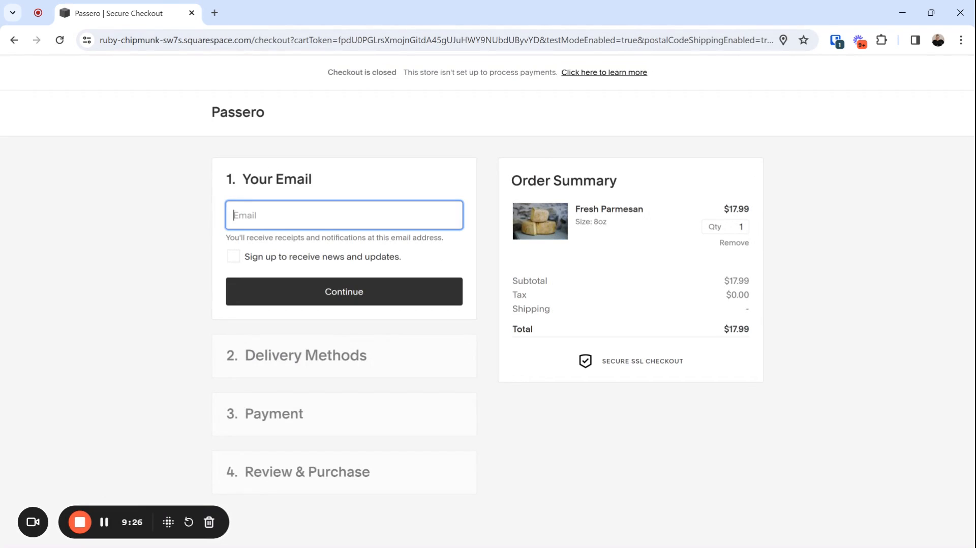
click(278, 291)
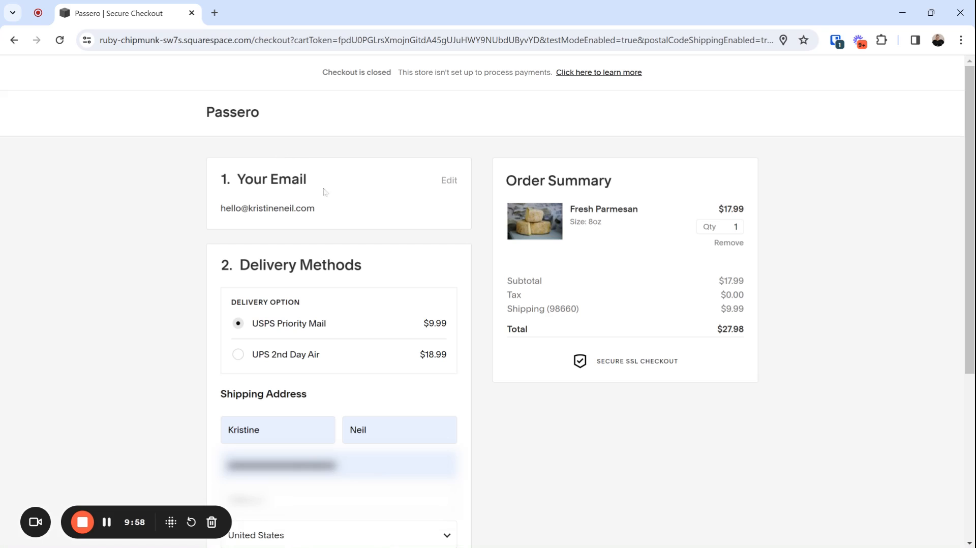
scroll(285, 310, down, 5)
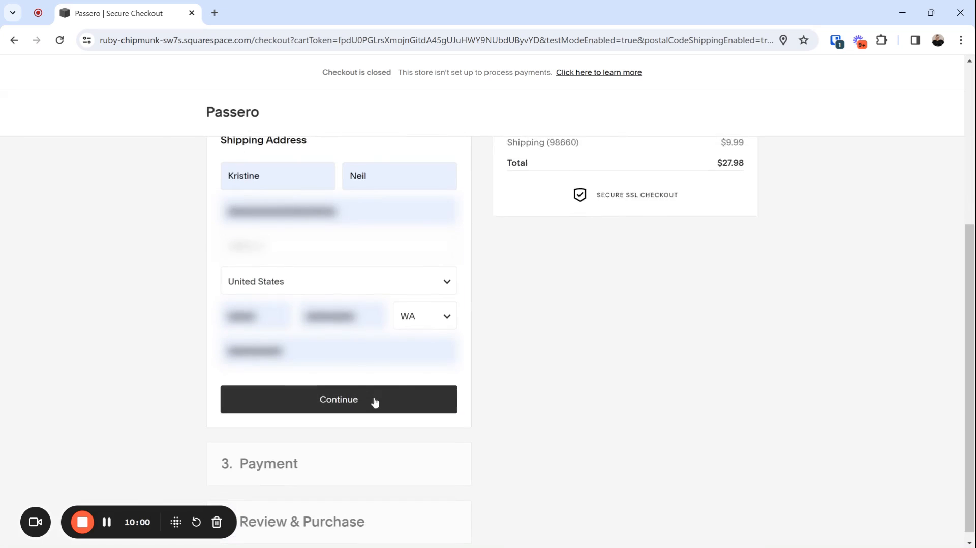
scroll(354, 298, up, 5)
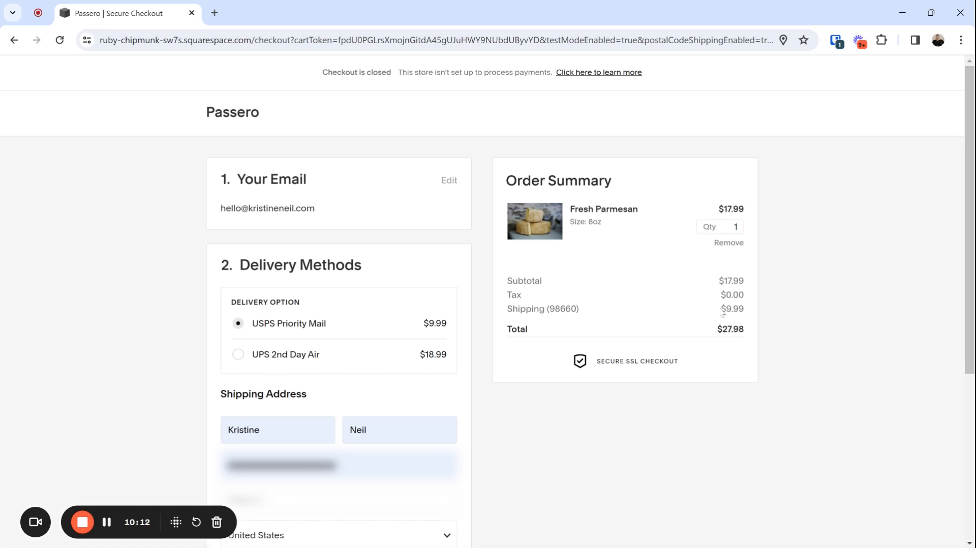
- Raise the Fresh Parmesan quantity to 8 at checkout to test the free shipping discount, and set it back to 1
double_click(735, 227)
text(8)
click(781, 250)
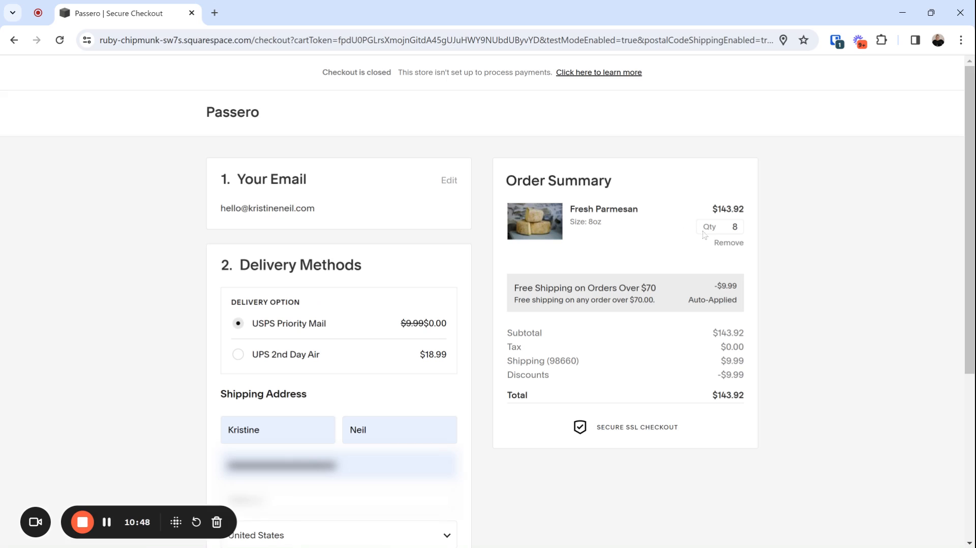
drag(730, 227, 751, 227)
text(1)
click(821, 253)
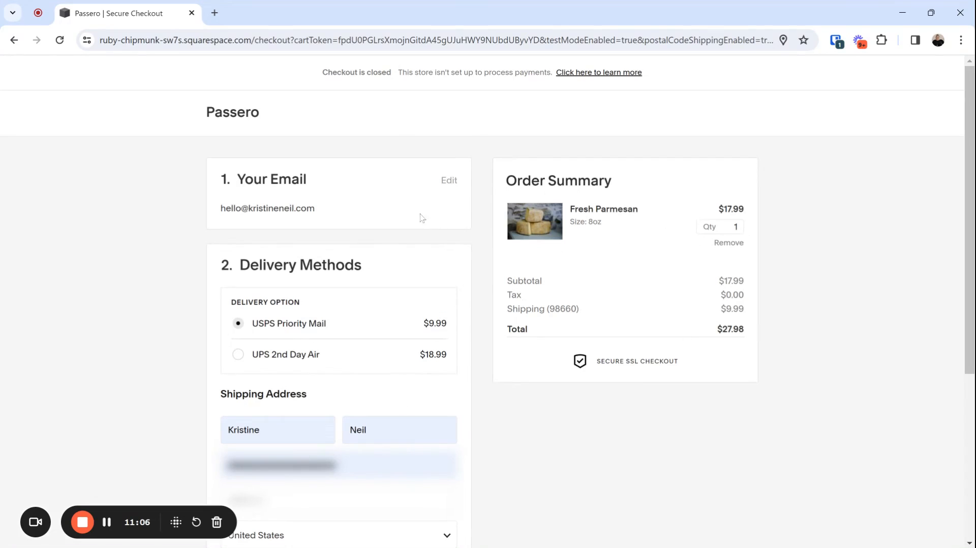
- Leave the checkout for the site dashboard and enable the announcement bar among the marketing tools
click(242, 124)
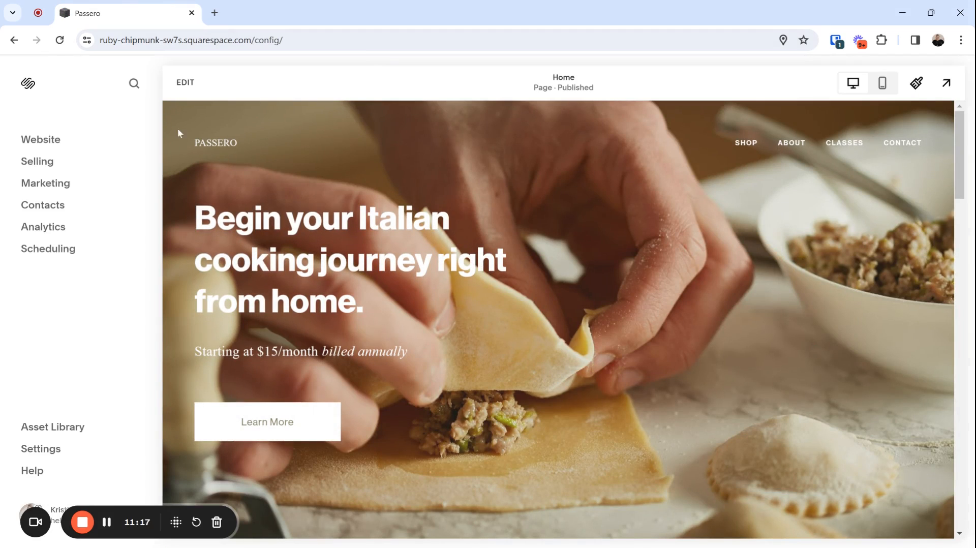
click(44, 184)
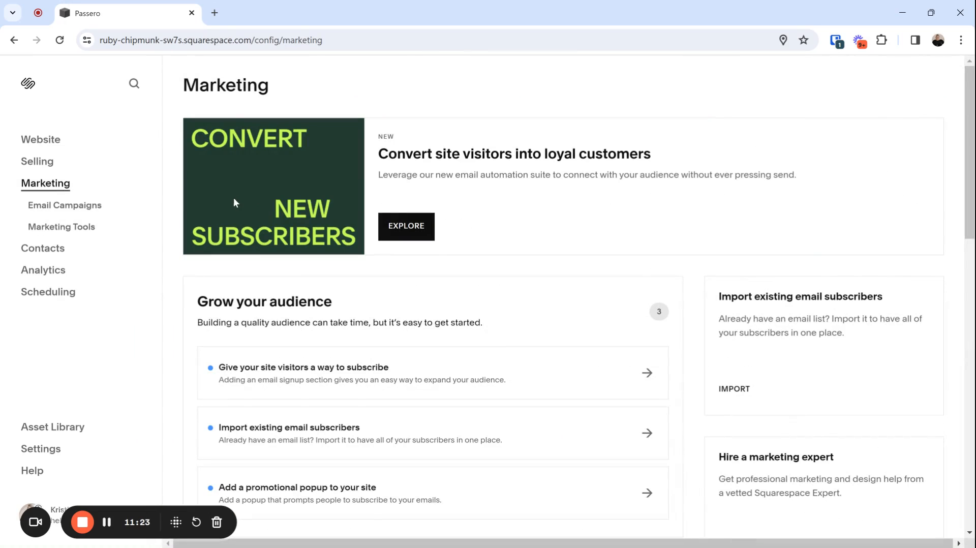
click(84, 228)
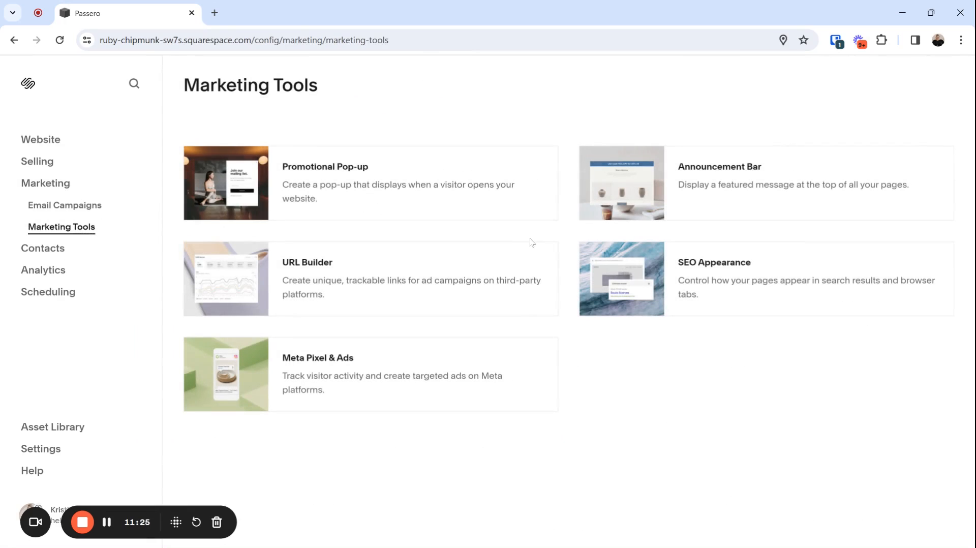
click(750, 190)
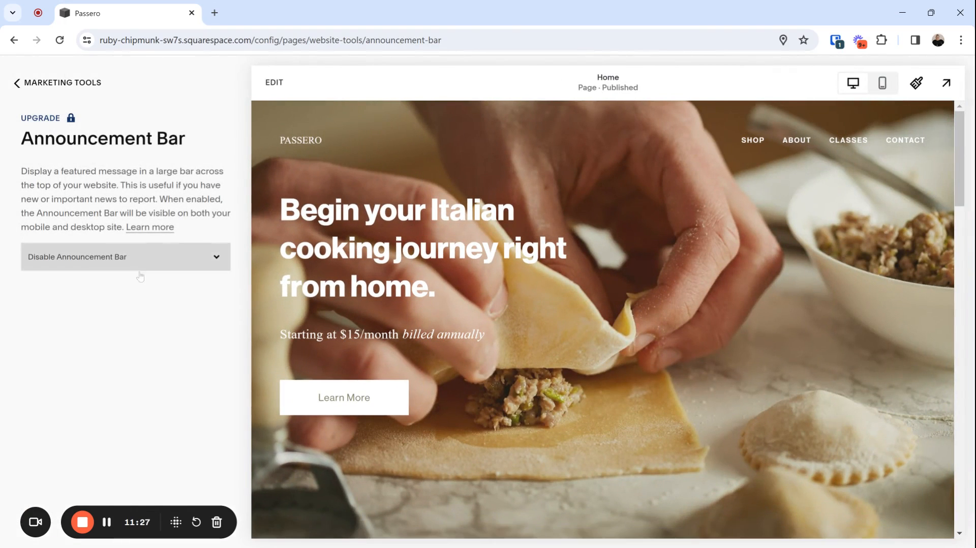
click(130, 261)
click(114, 289)
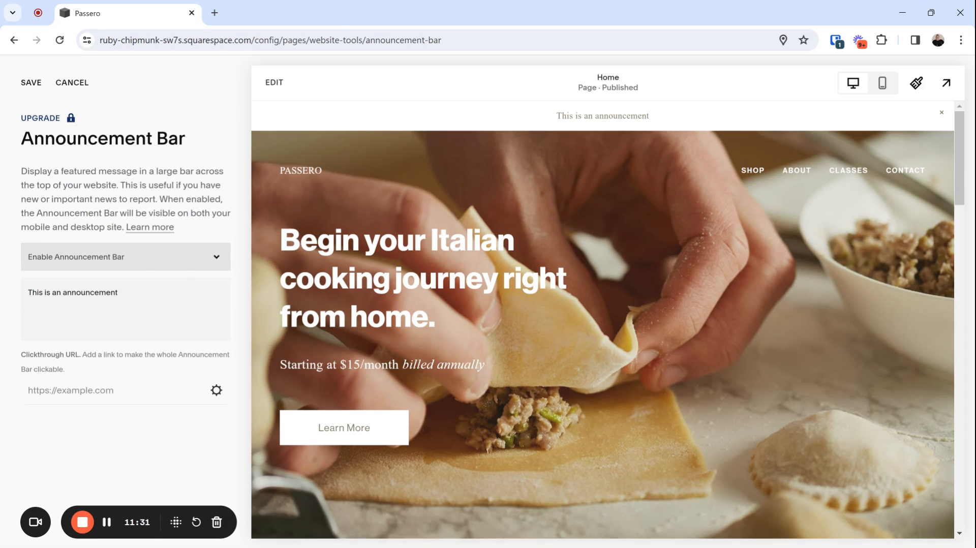
- Replace the announcement bar's message with "Free Shipping on Orders Over $70. Shop Now →"
click(118, 293)
key(ctrl+a)
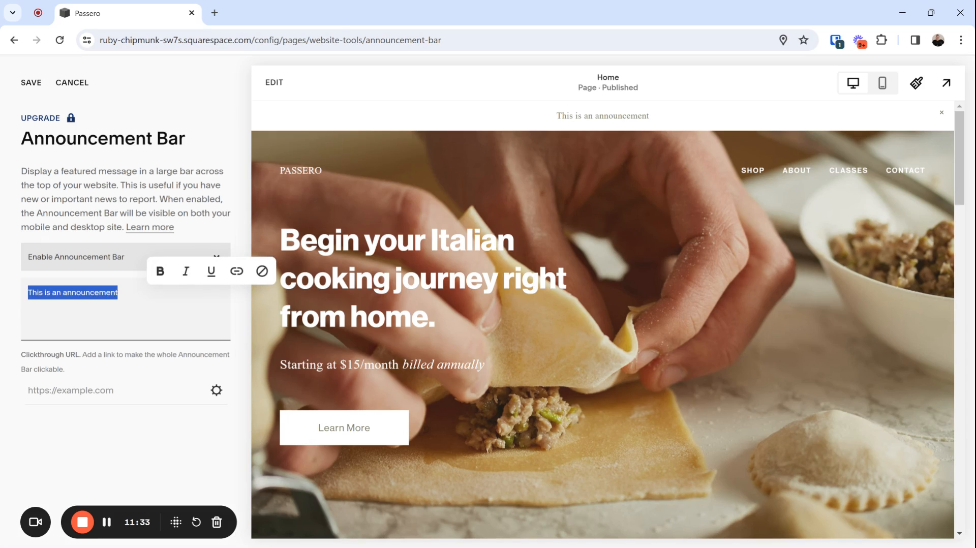
text(Free)
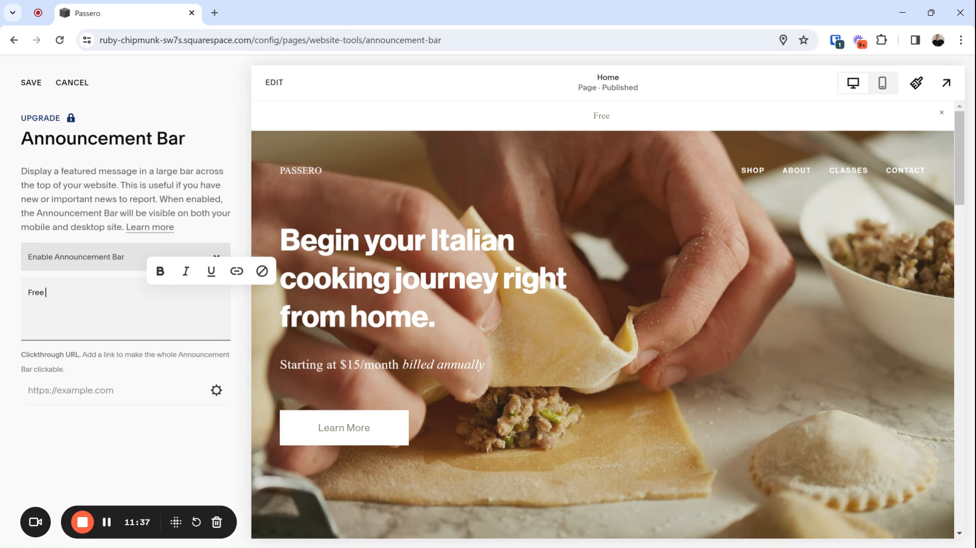
text( Shipping on Orders)
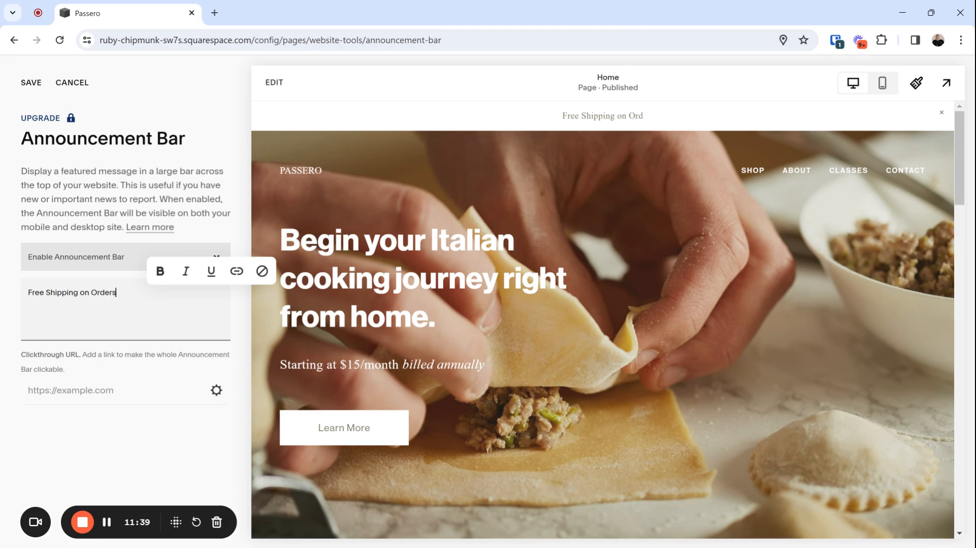
text( Over $70)
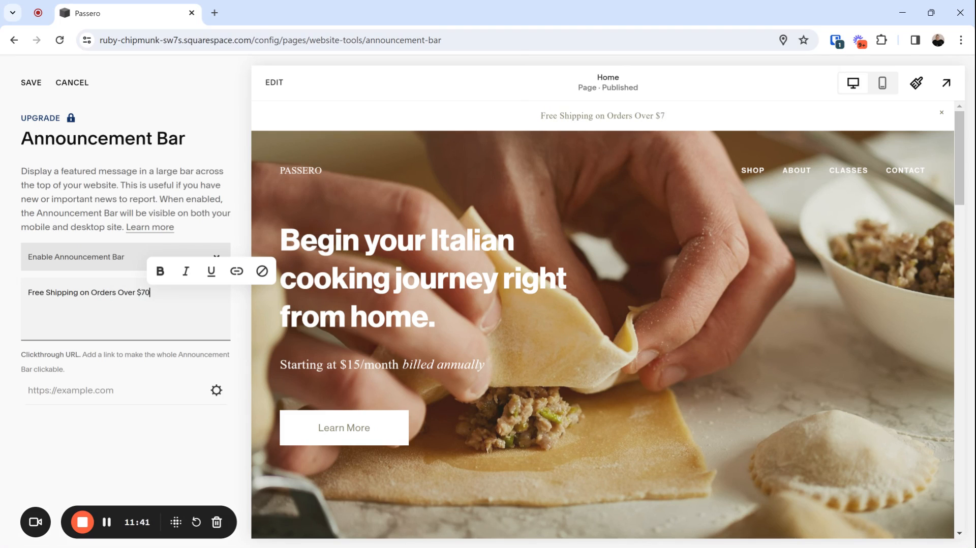
text(. Shop Now)
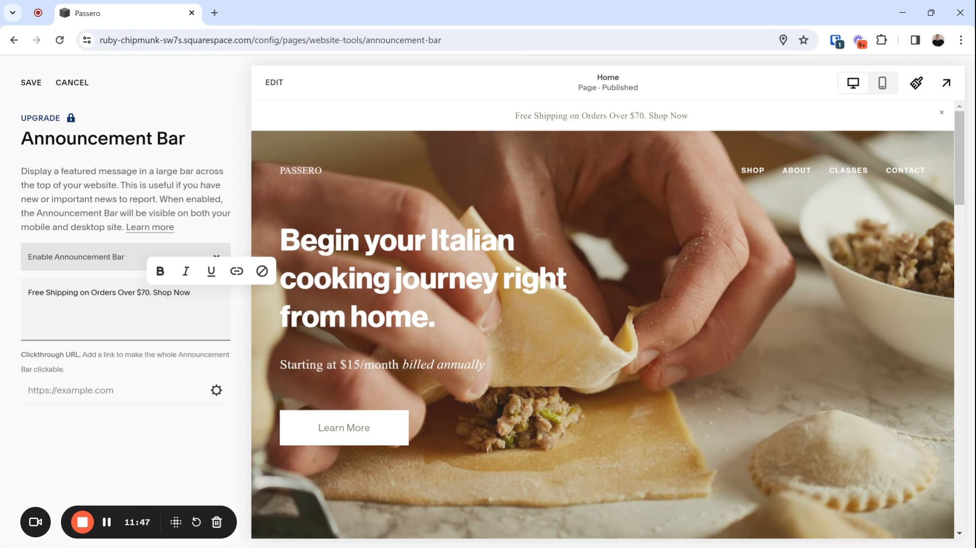
text(→)
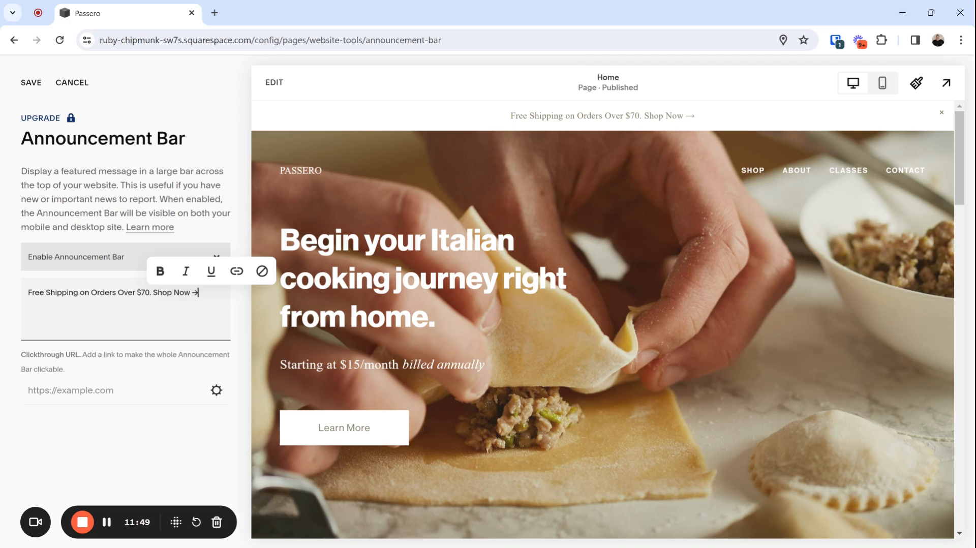
- Set the announcement bar's clickthrough URL to the Shop page, /shop
drag(199, 293, 27, 293)
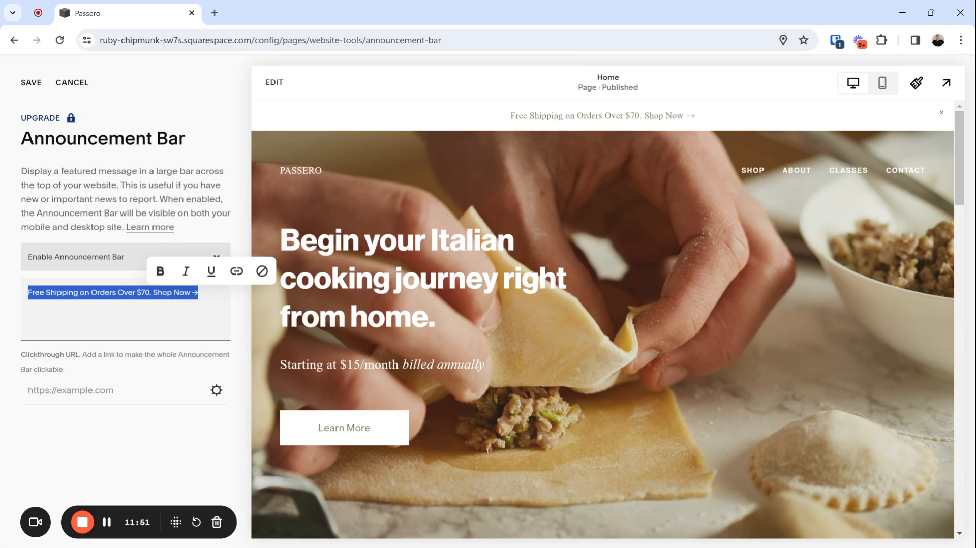
click(71, 391)
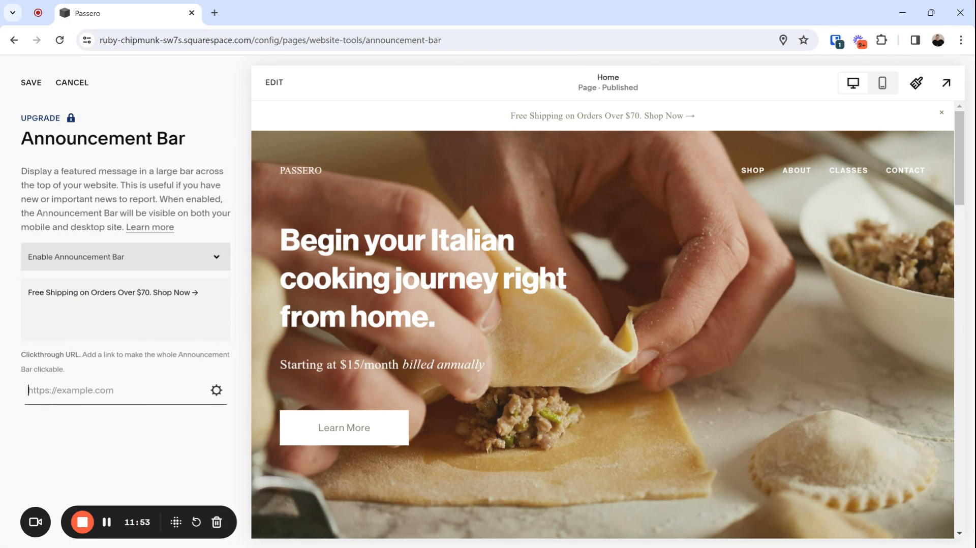
text(/shop)
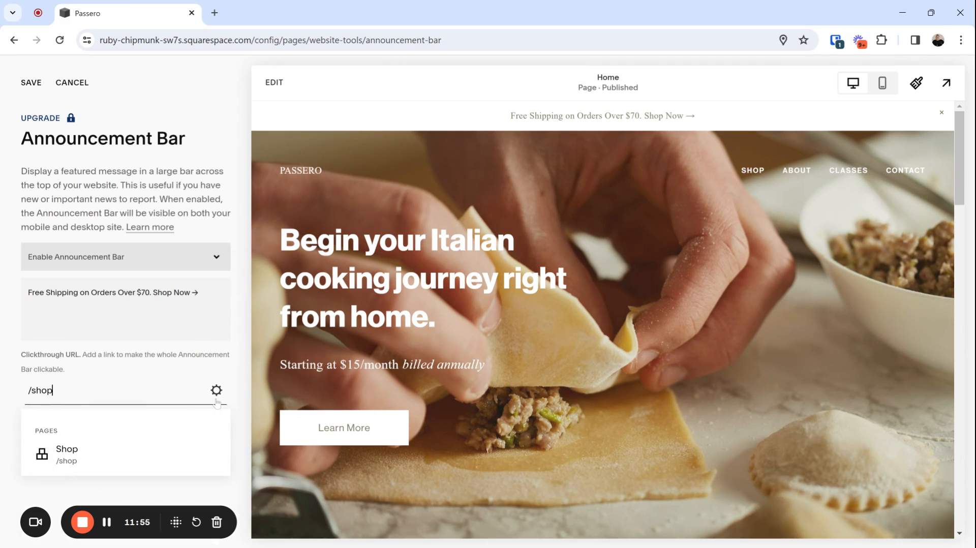
click(66, 454)
- Save the announcement bar settings and return to the marketing tools
click(152, 292)
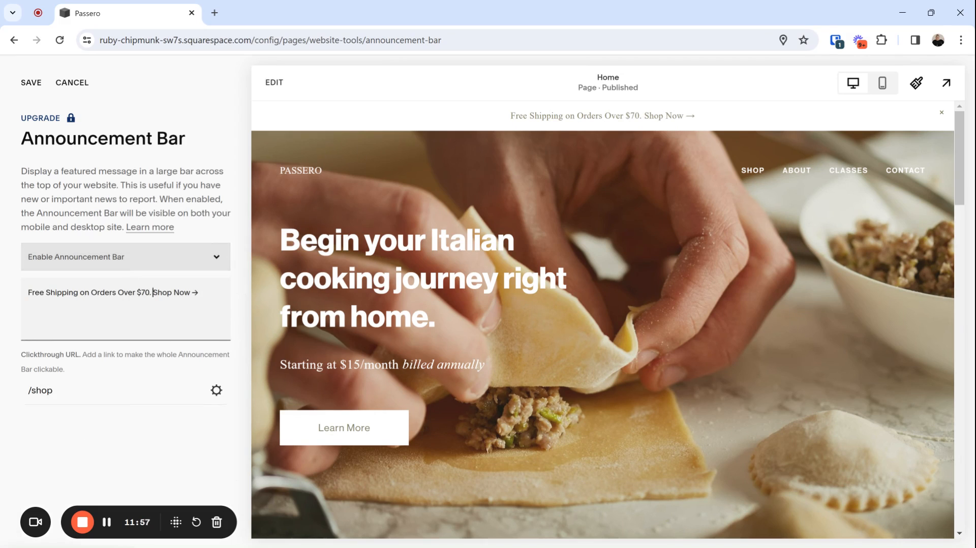
drag(198, 292, 152, 293)
click(167, 292)
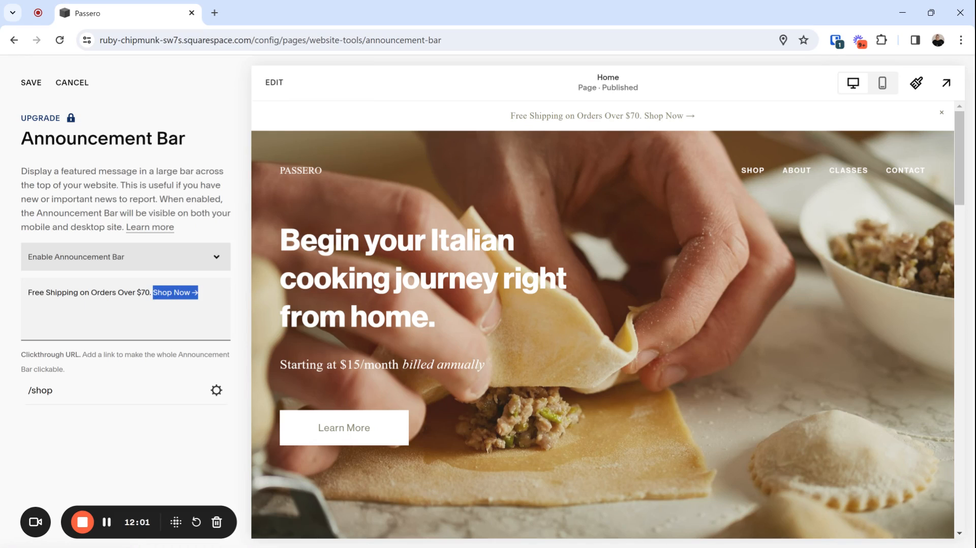
click(128, 294)
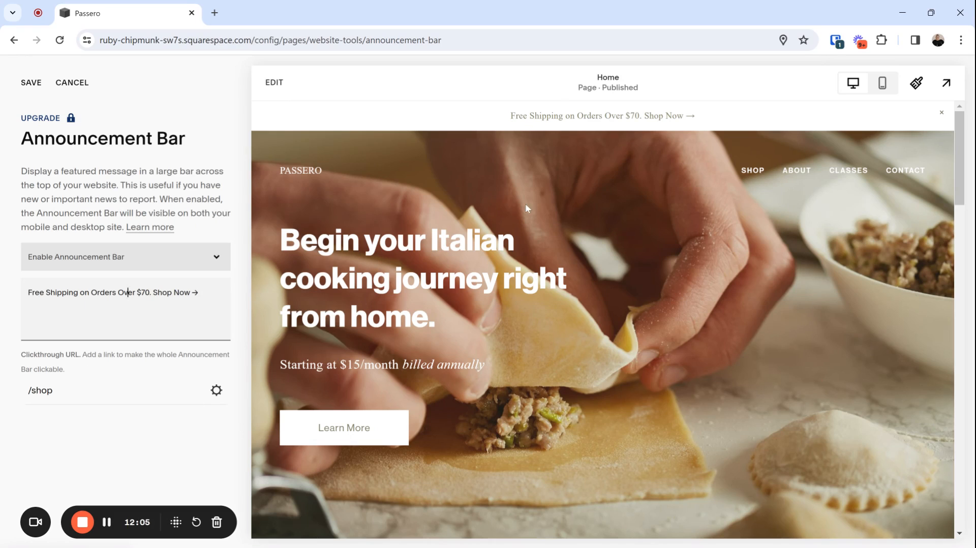
click(23, 85)
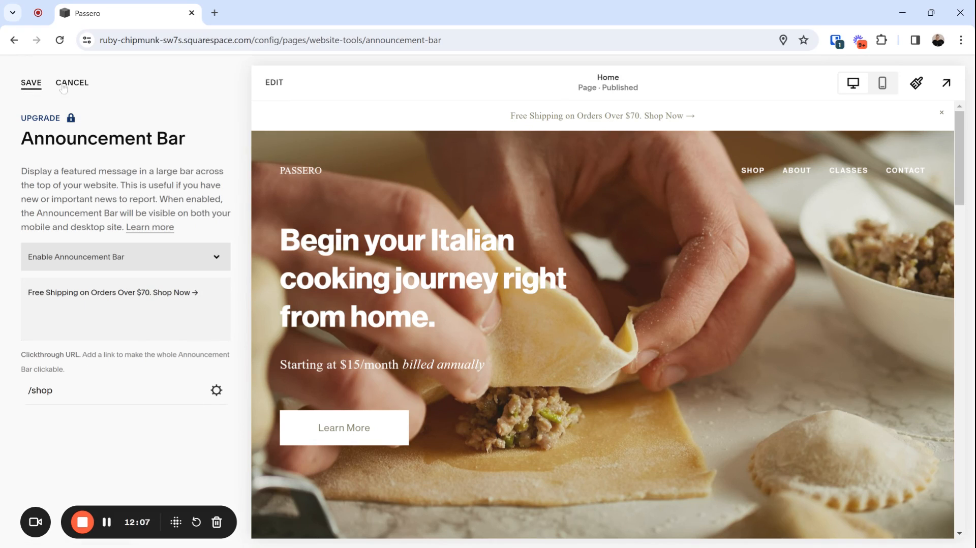
click(15, 83)
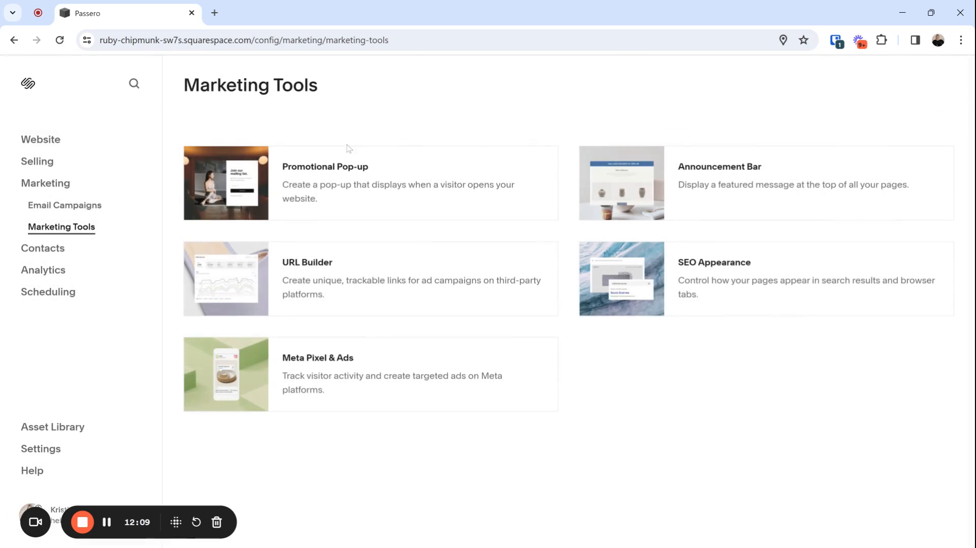
- Test the announcement bar's link from the Home page preview and look through the Shop page it opens
click(14, 139)
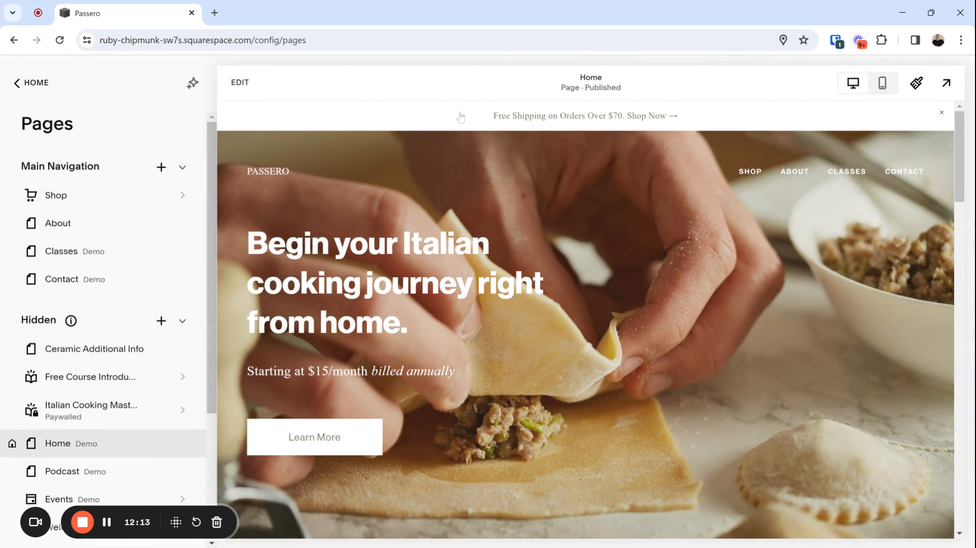
click(604, 127)
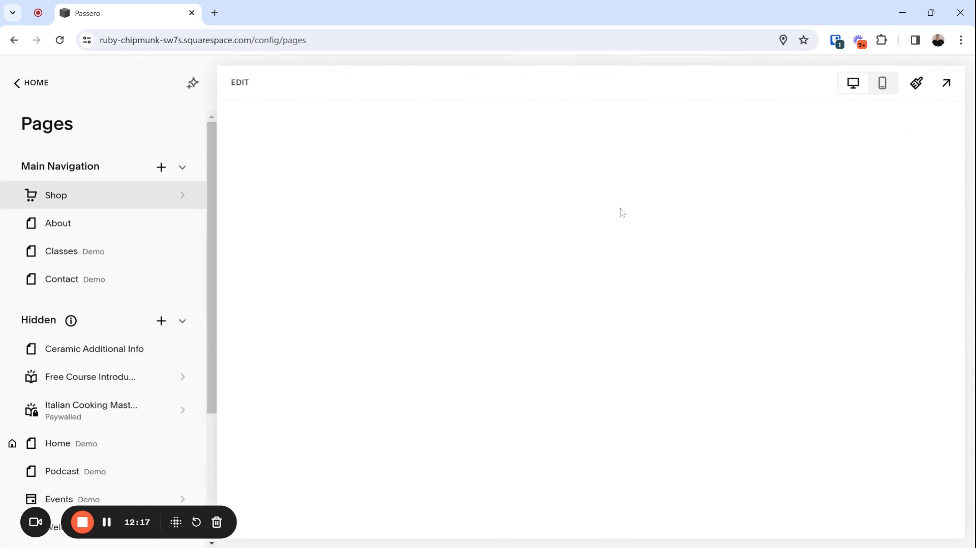
scroll(400, 357, down, 10)
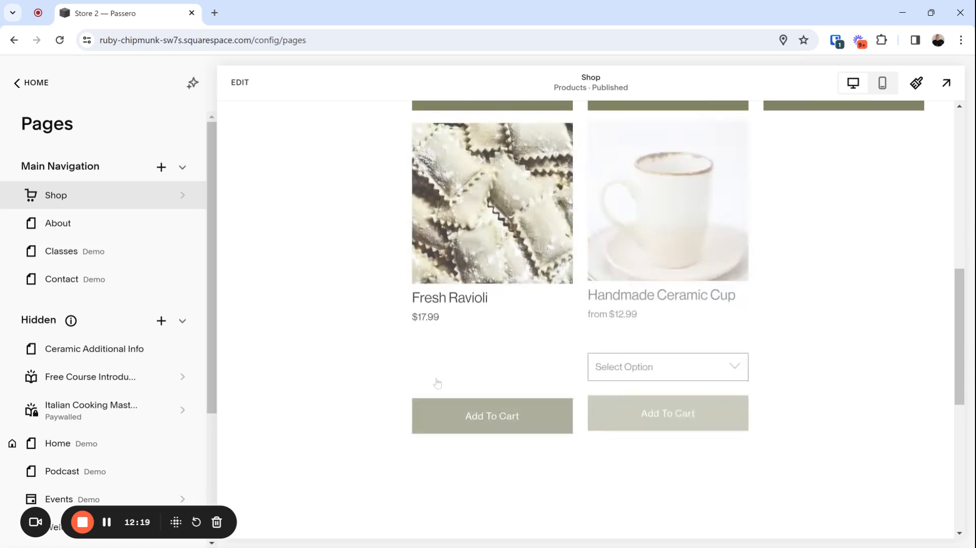
scroll(431, 388, up, 10)
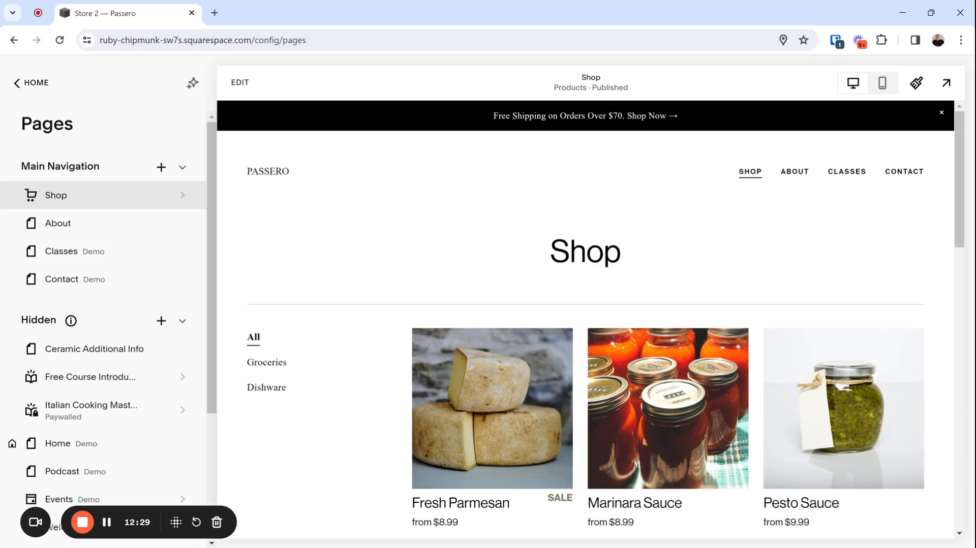
- Review the store's shipping options in the site settings and the active discounts under selling
click(52, 89)
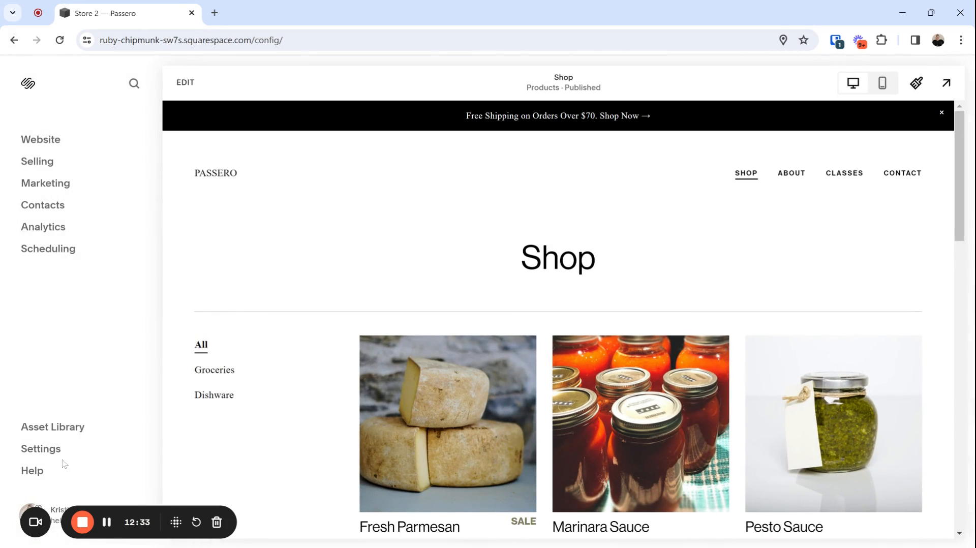
click(54, 451)
scroll(51, 386, down, 5)
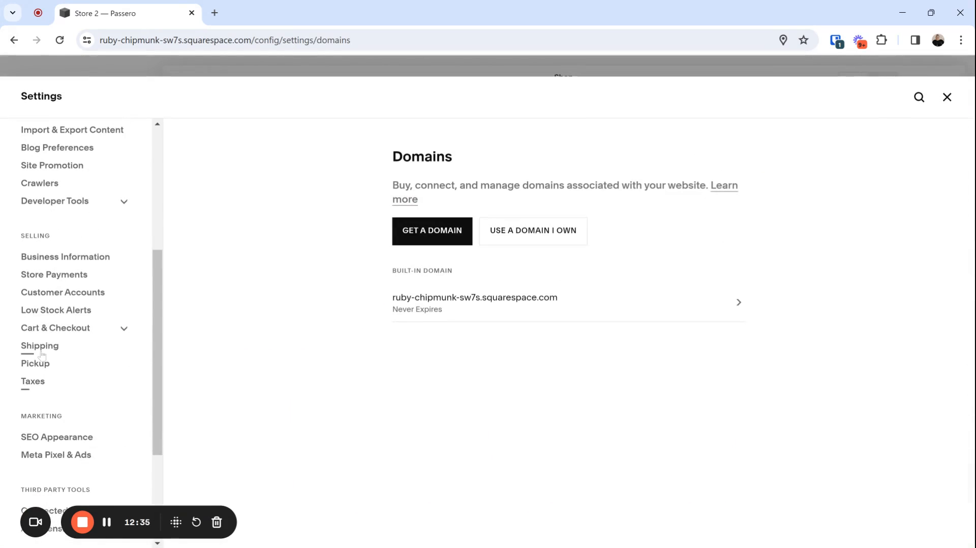
click(40, 346)
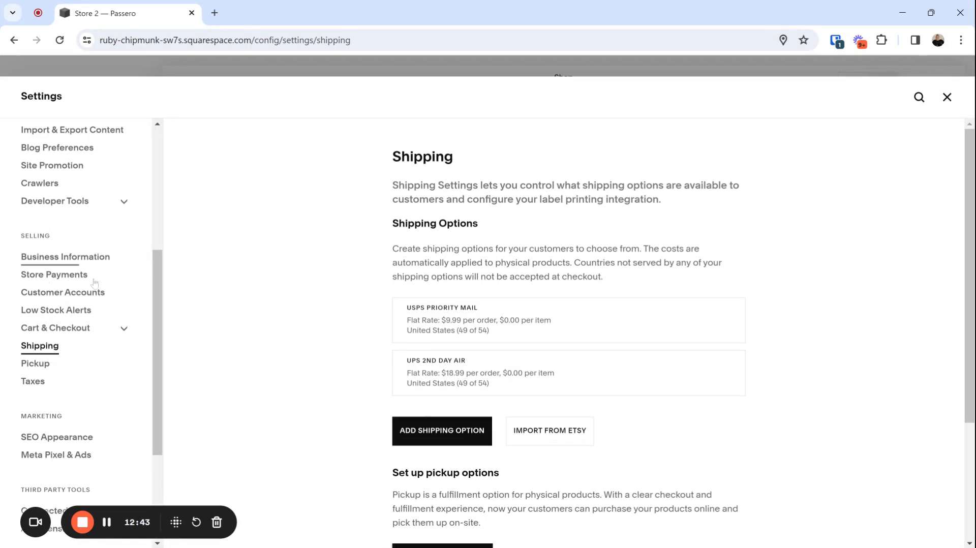
scroll(94, 282, up, 5)
click(51, 227)
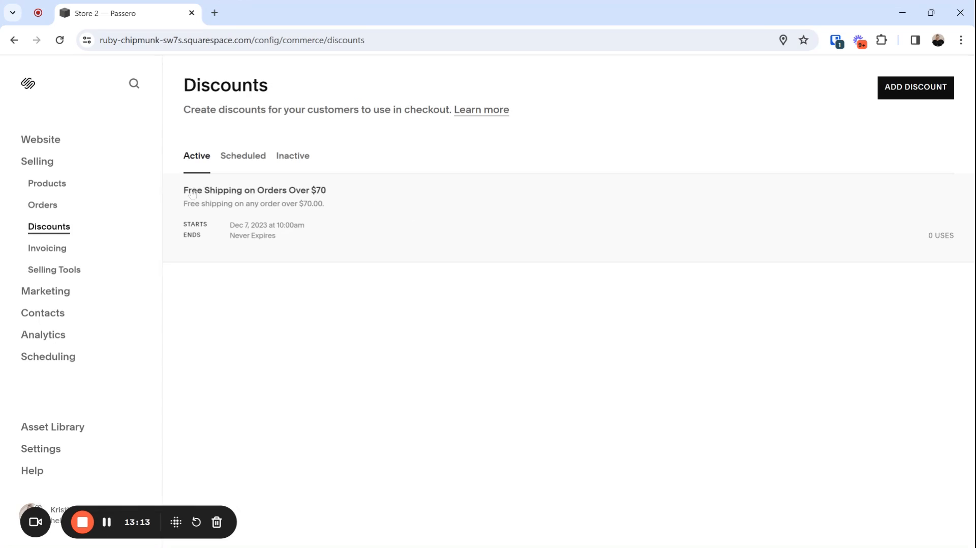
- Reopen the announcement bar settings from the marketing tools and check the bar in the Shop page preview
click(65, 293)
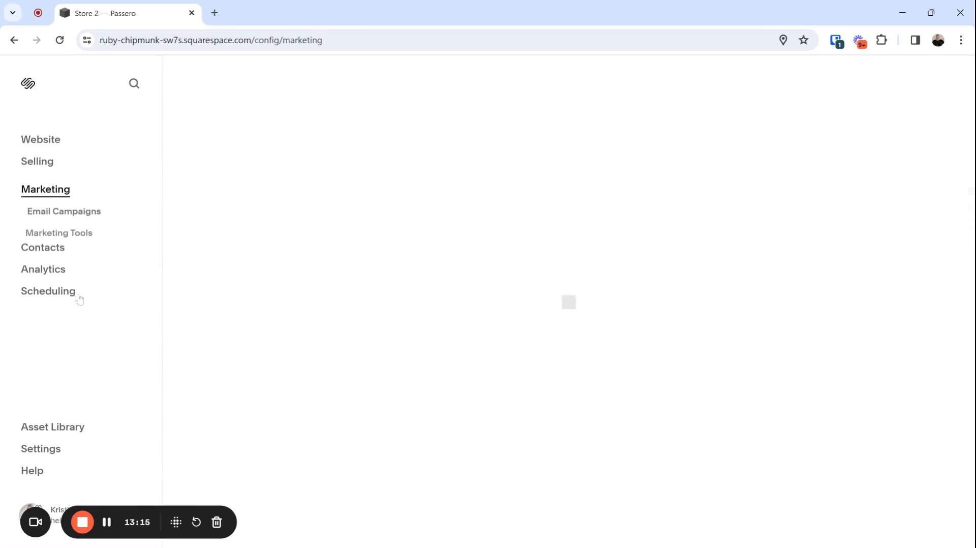
click(67, 230)
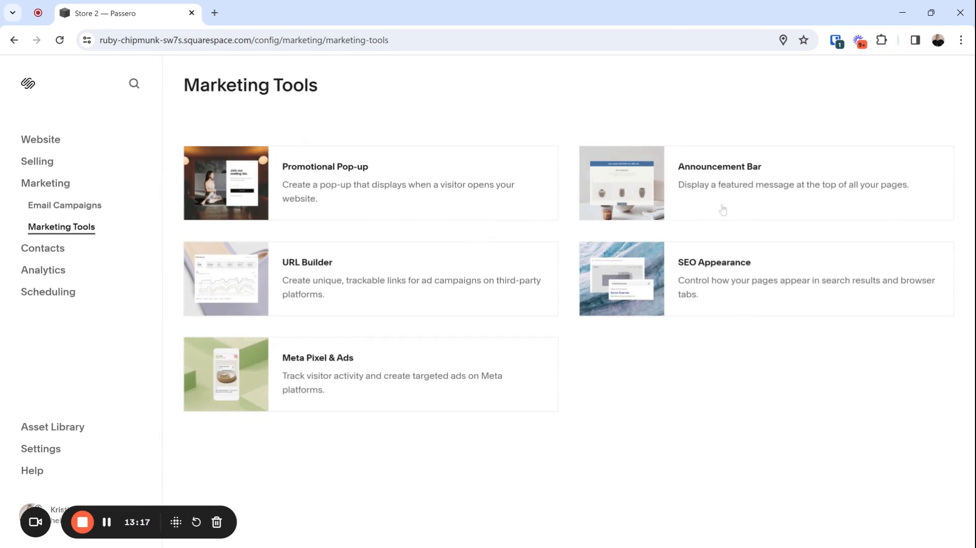
click(792, 174)
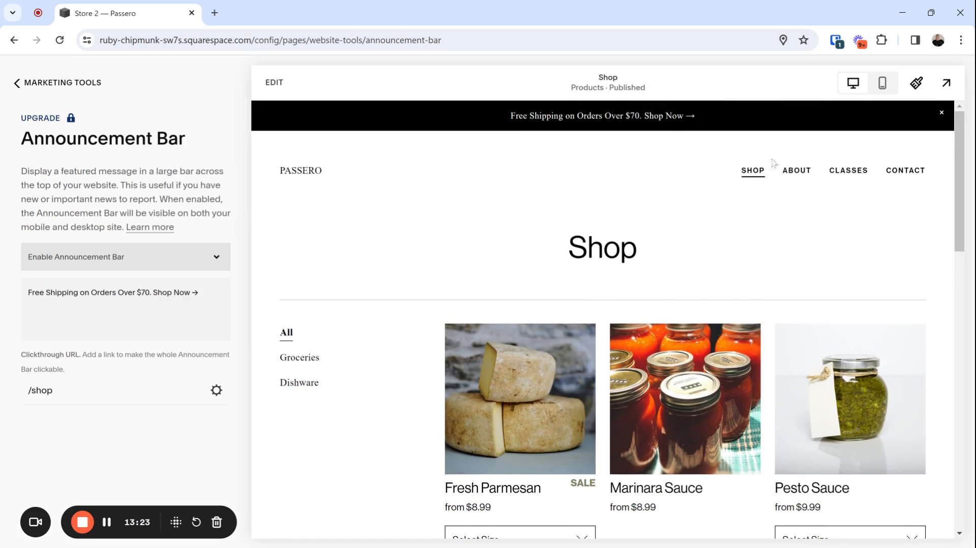
scroll(520, 273, down, 5)
scroll(513, 286, up, 5)
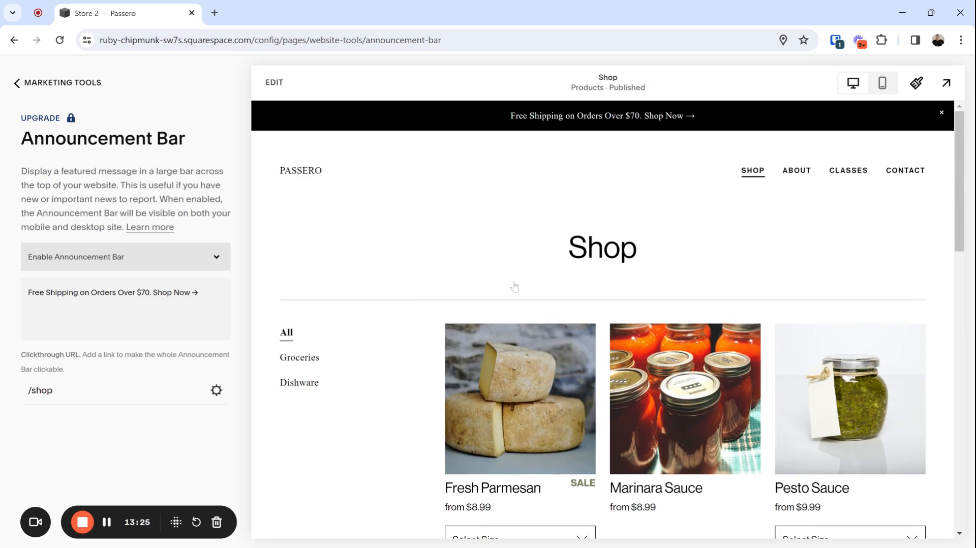